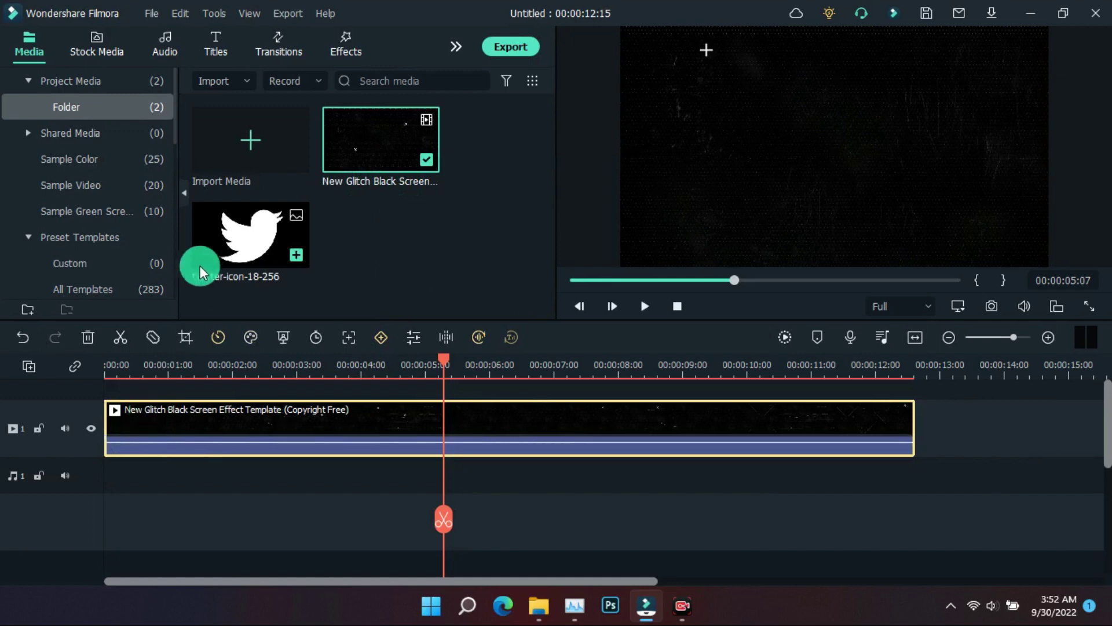
Place the twitter-icon-18-256 image on the track above the glitch background and extend it to the background clip's end.
drag(221, 257, 176, 432)
drag(547, 360, 293, 376)
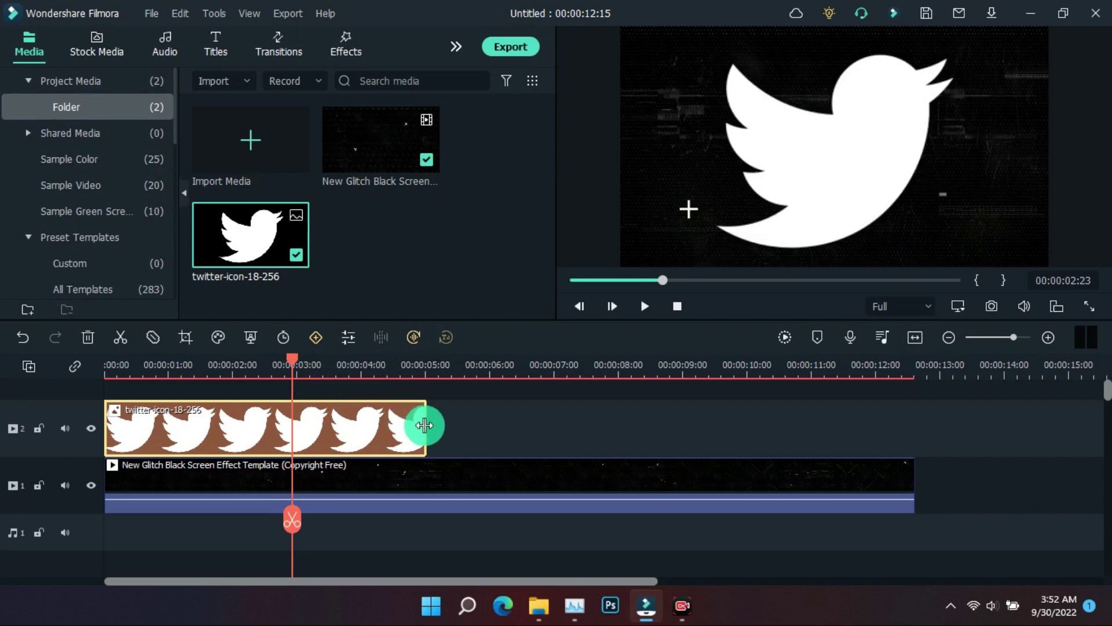
drag(425, 425, 913, 429)
Add a custom animation keyframe at the end of the Twitter icon clip with its scale at 17%.
click(348, 337)
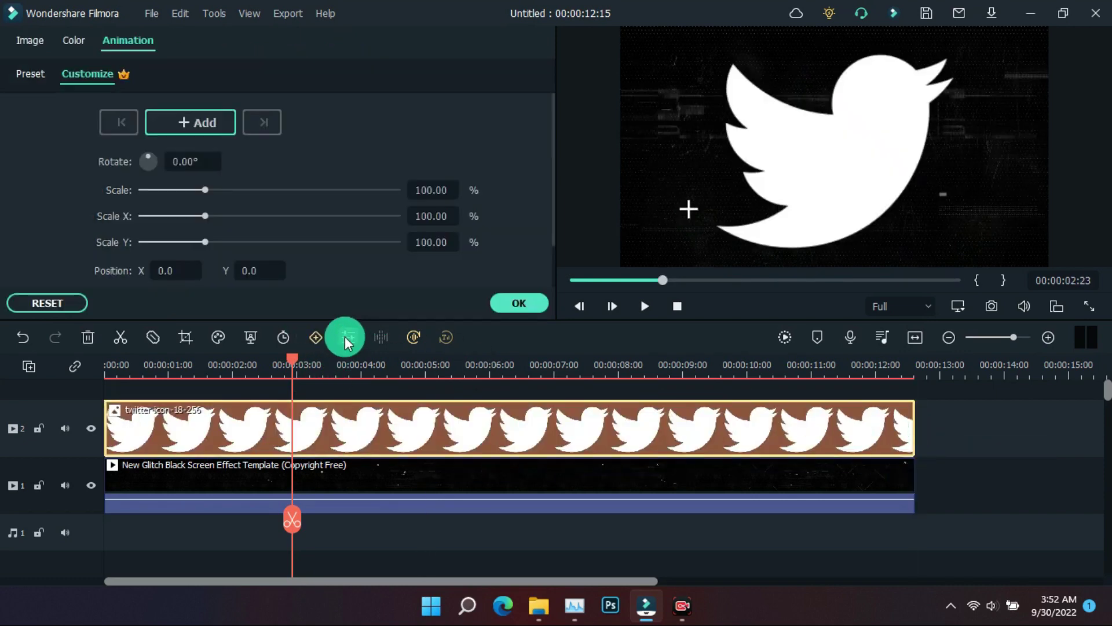
drag(291, 369, 915, 447)
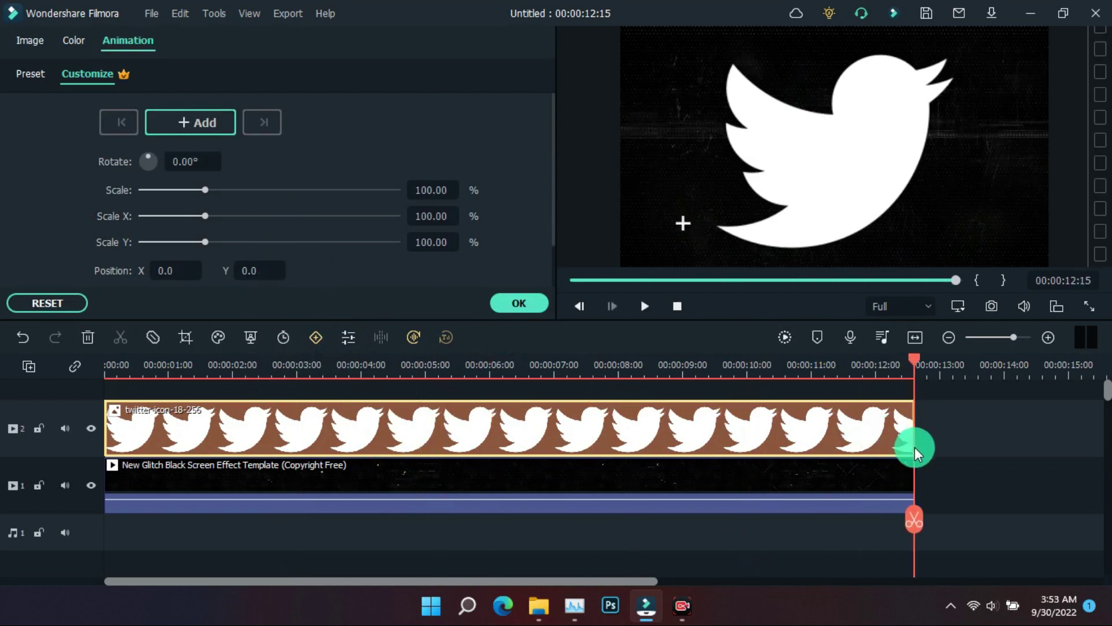
drag(187, 193, 152, 193)
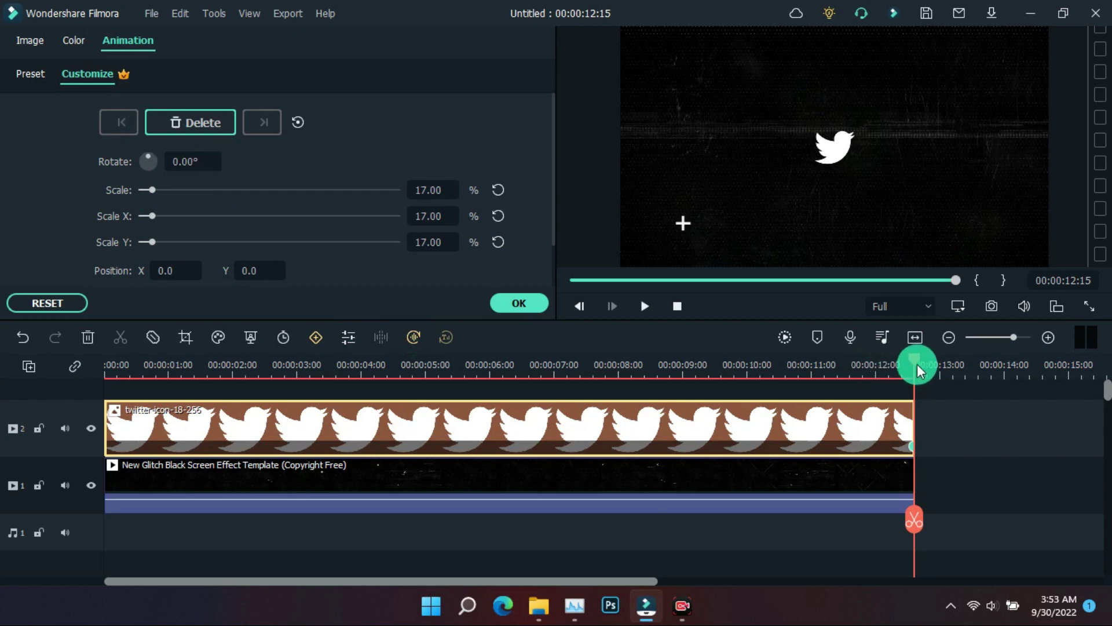
Add a keyframe at the start of the Twitter icon clip with its scale at 42% and apply the animation.
drag(917, 371, 103, 434)
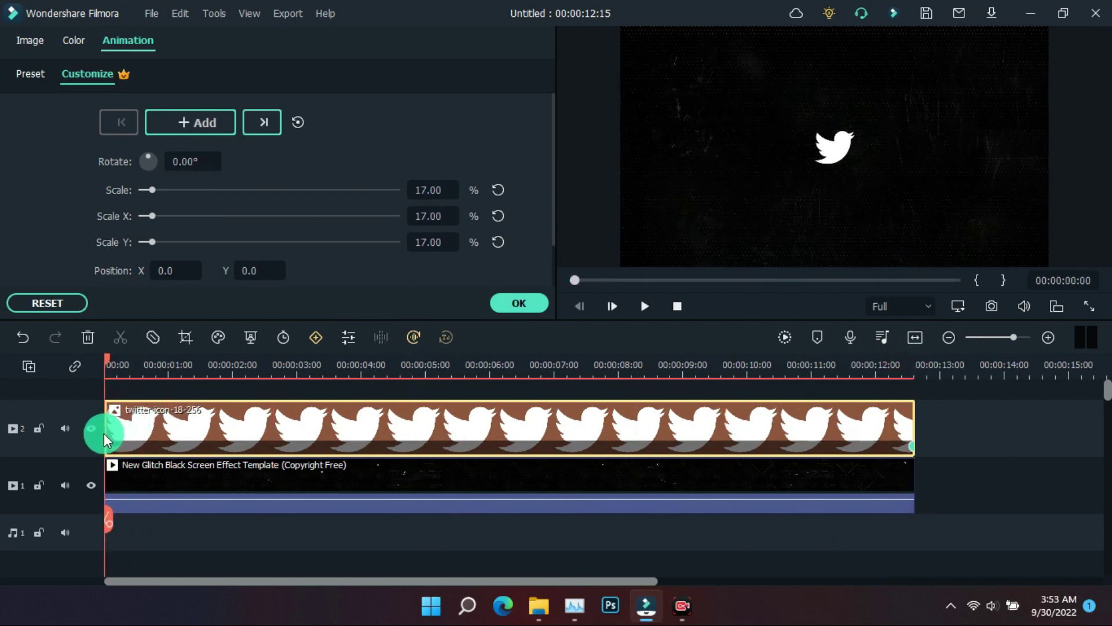
click(213, 122)
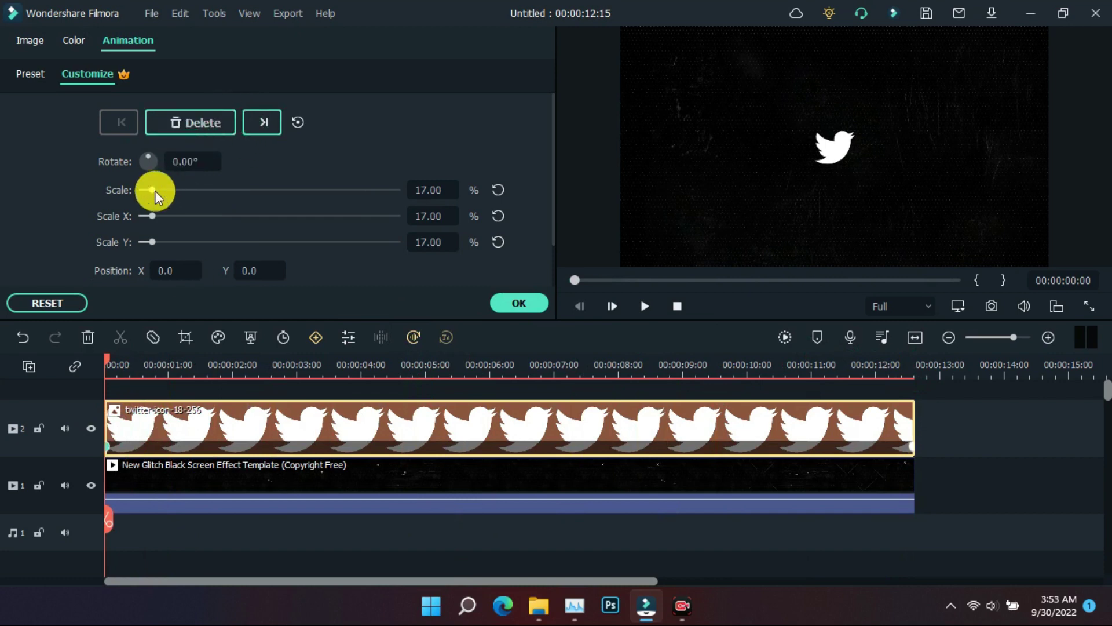
drag(154, 190, 171, 199)
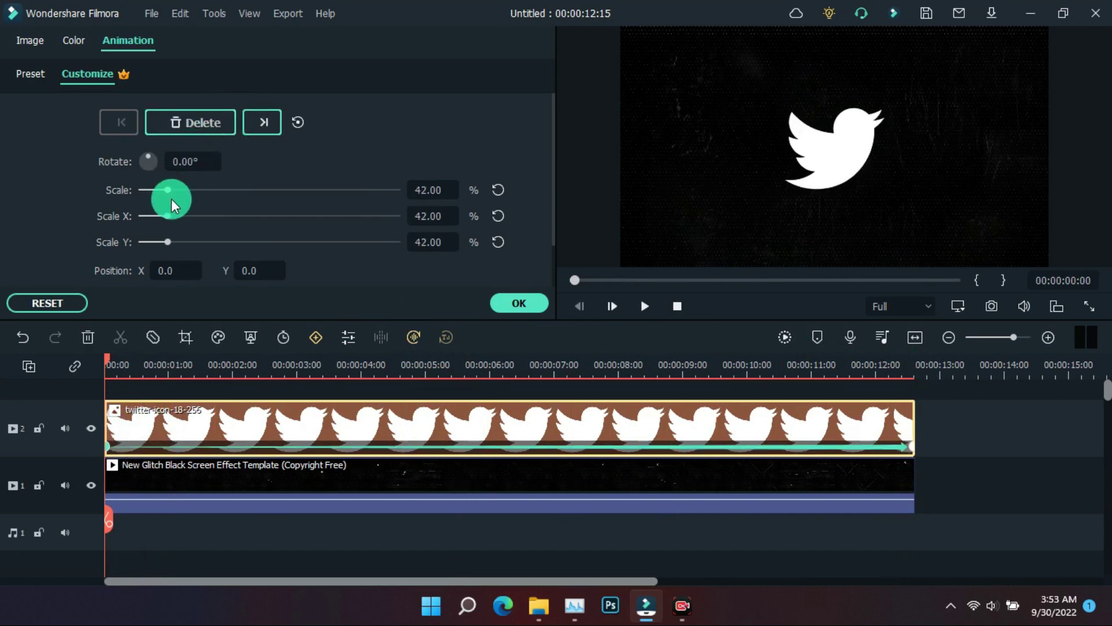
click(531, 305)
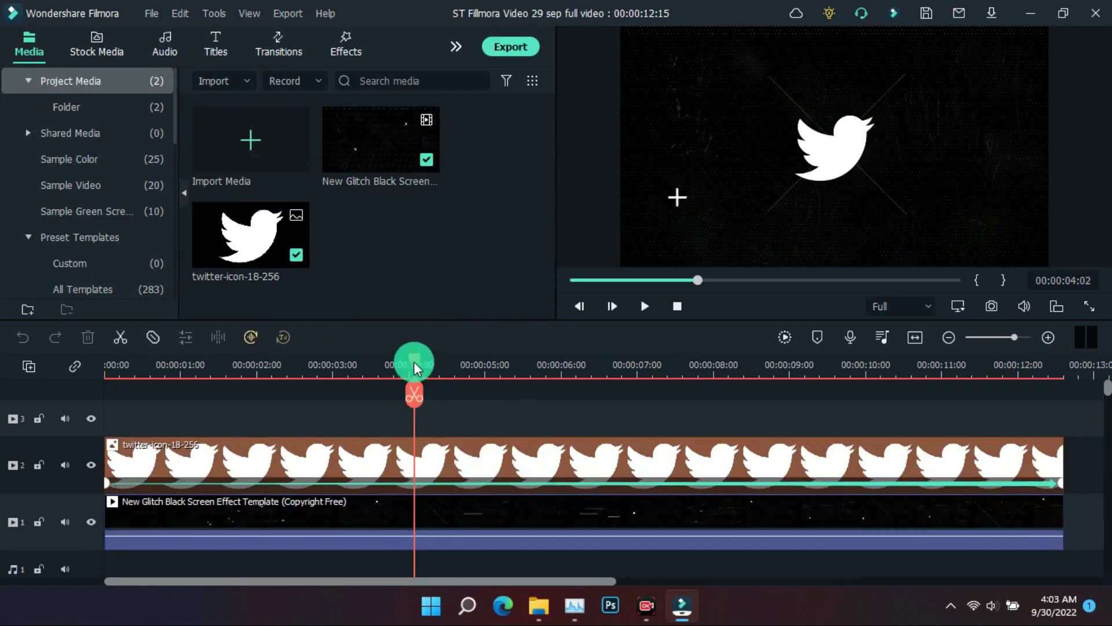
Add the Glitch Stripe 2 effect above the Twitter icon clip and stretch it over the full length of the video.
drag(414, 362, 496, 397)
click(353, 49)
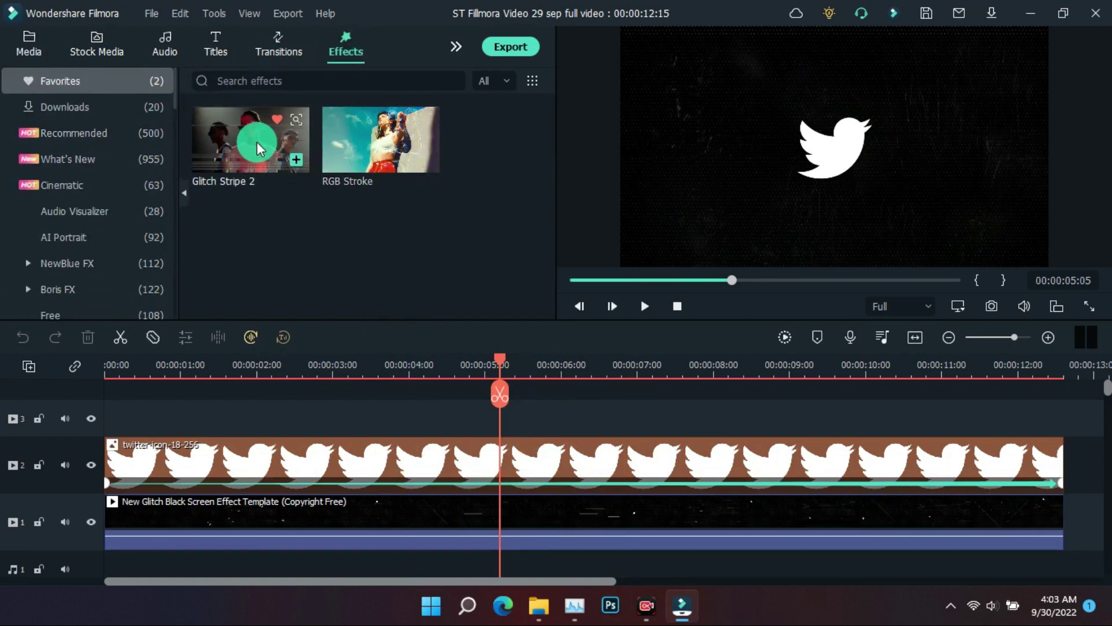
drag(256, 141, 110, 419)
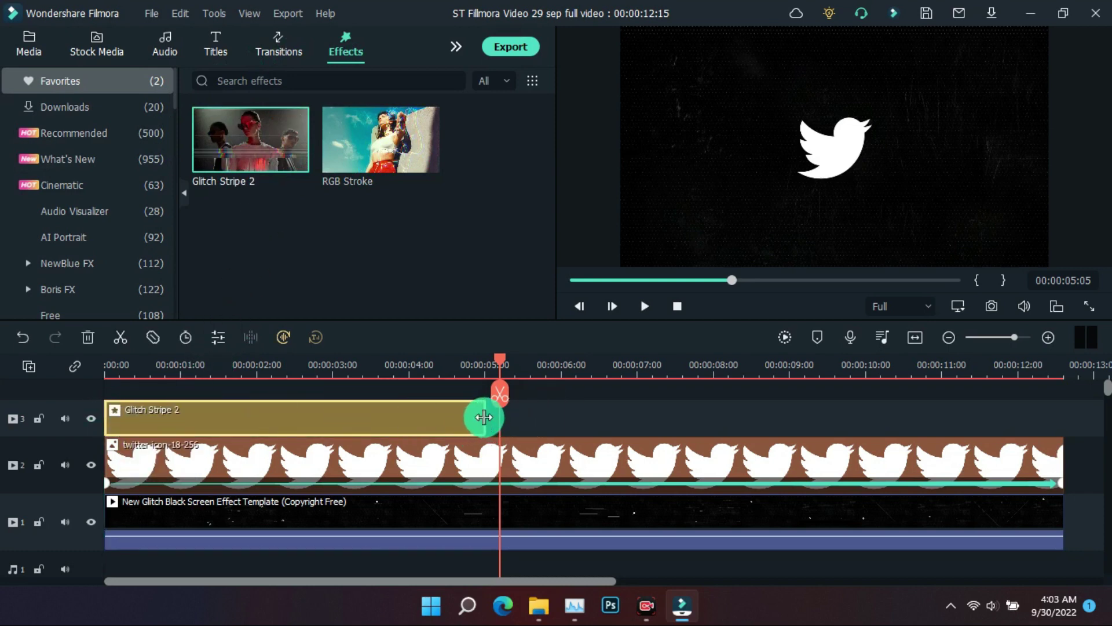
drag(483, 417, 1063, 441)
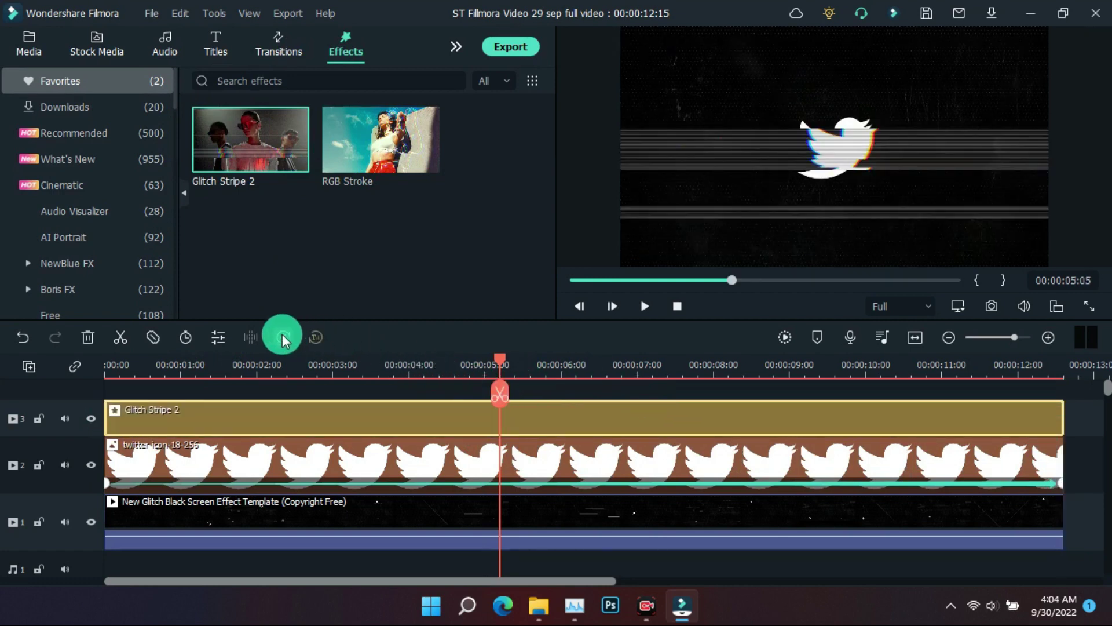
Set Glitch Stripe 2 to frequency 0.14, amount 0.25 and strength 0.39, and preview it from the beginning.
click(221, 331)
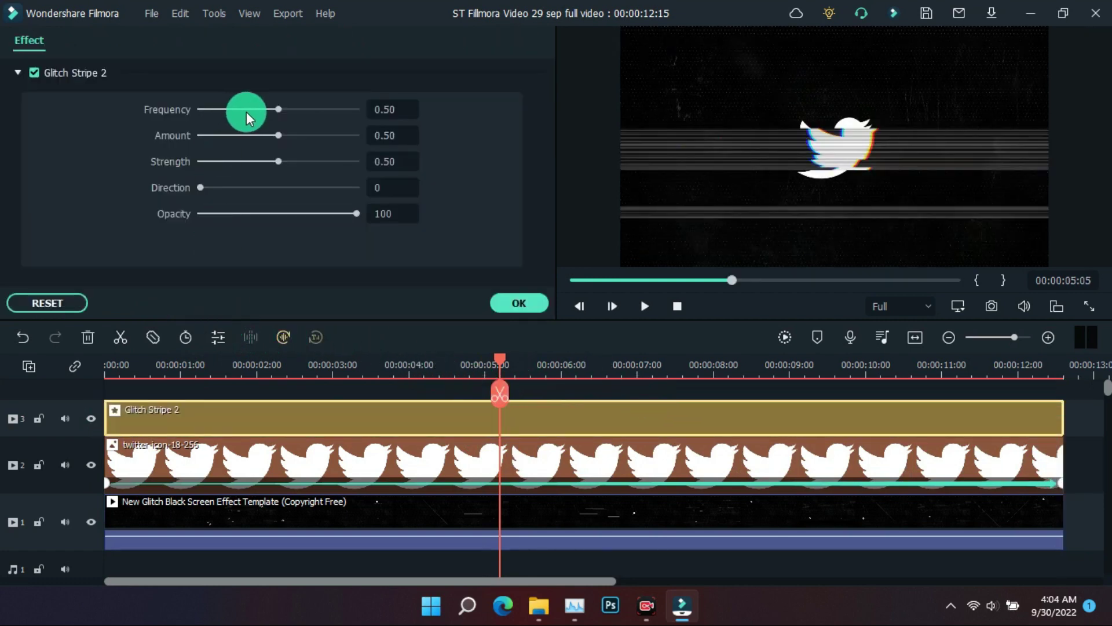
drag(499, 358, 234, 359)
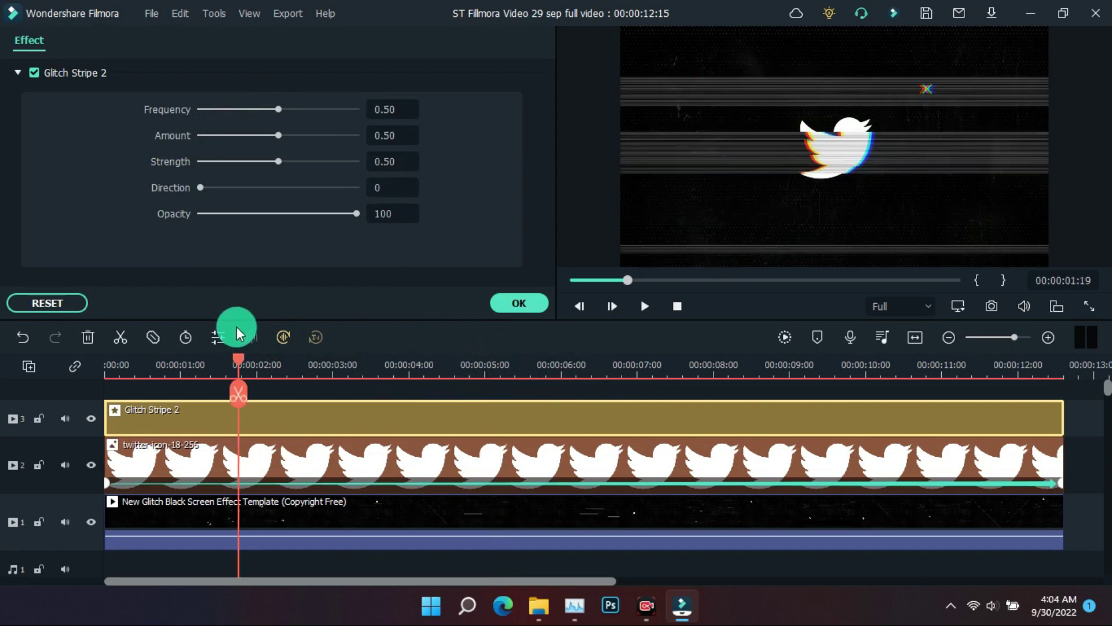
key(space)
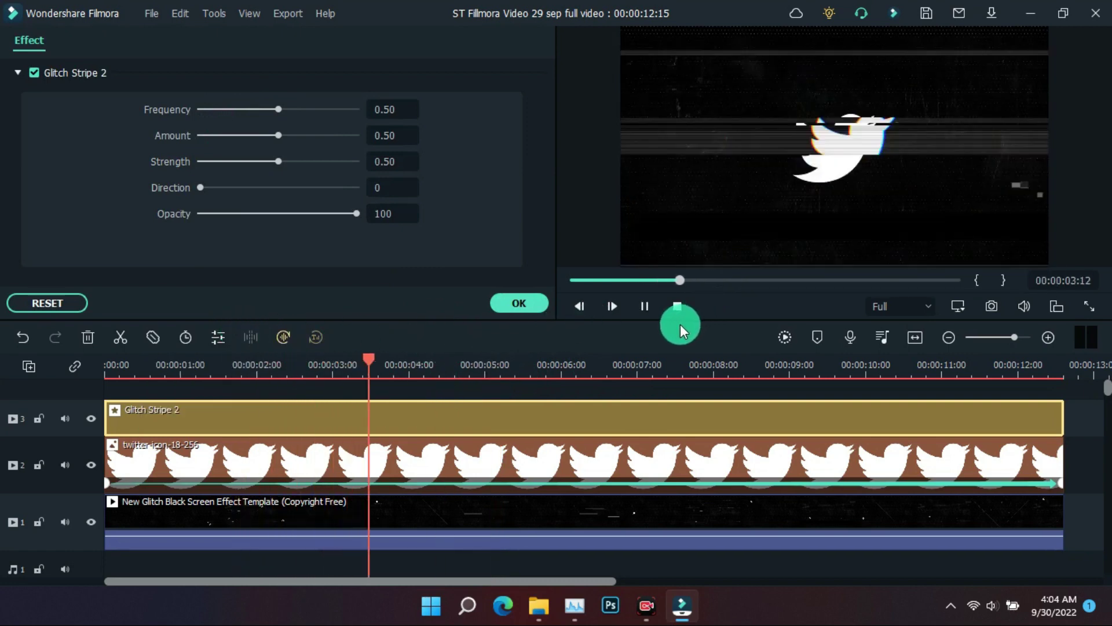
key(space)
drag(279, 108, 221, 109)
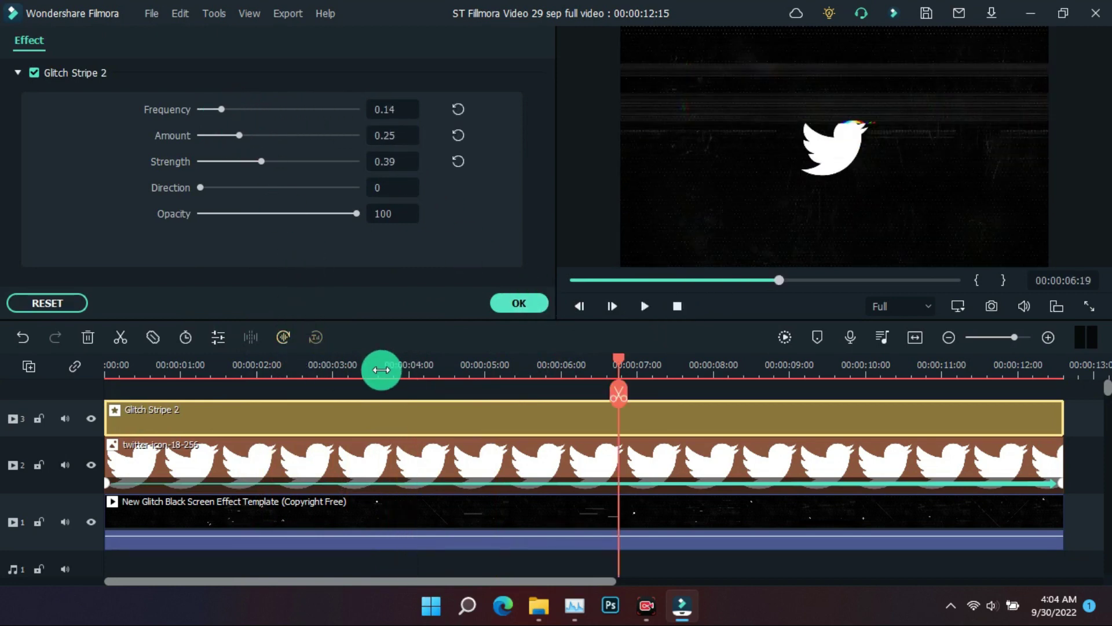
click(525, 303)
drag(618, 364, 99, 384)
key(space)
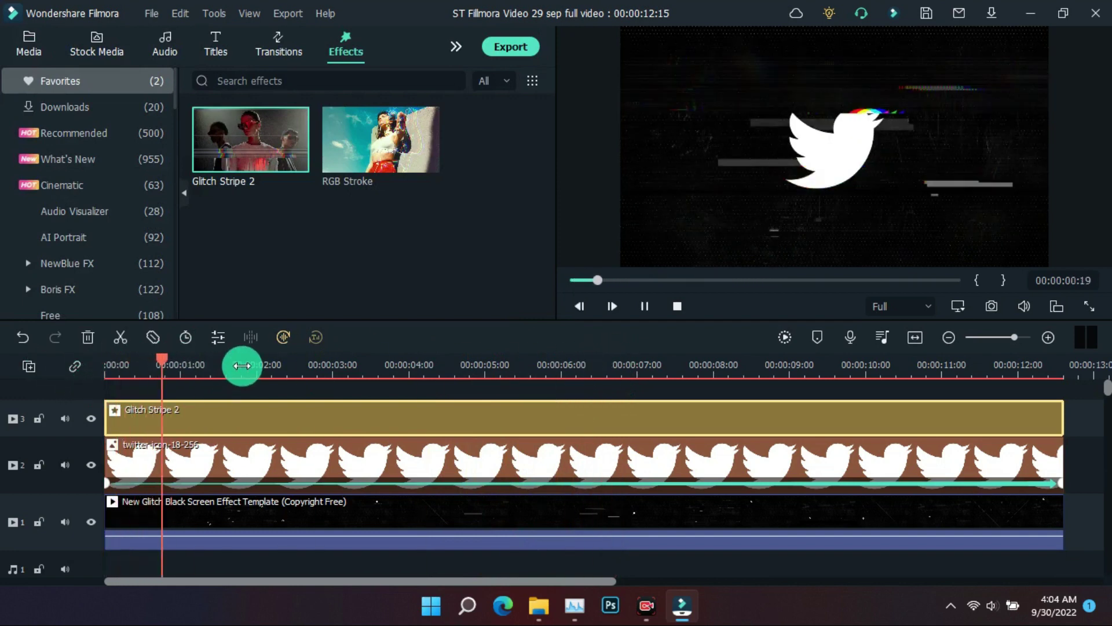
key(space)
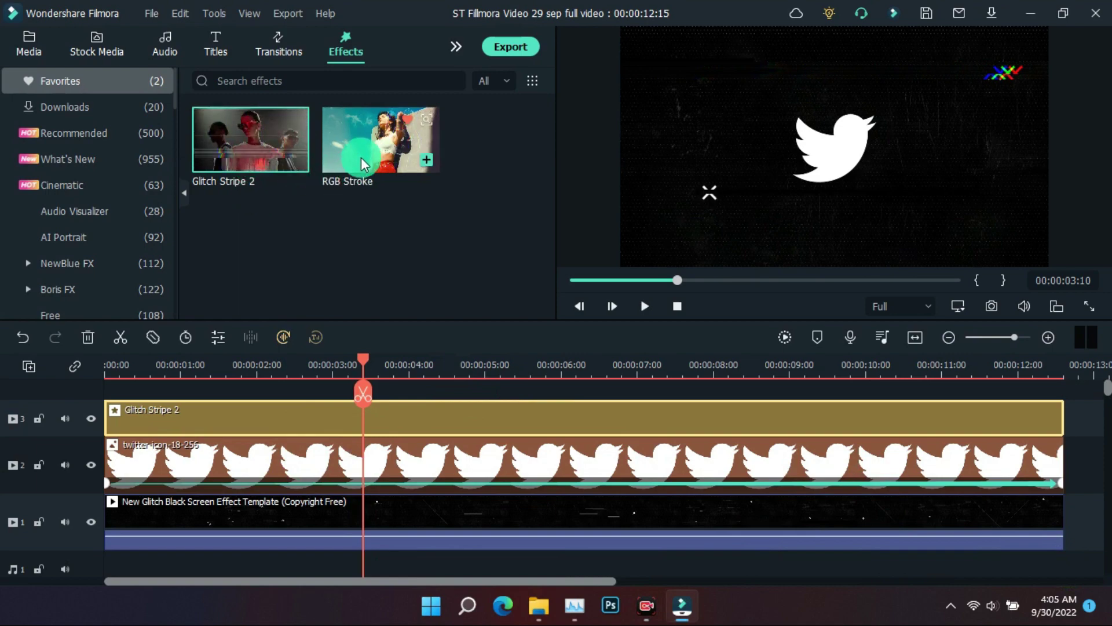
Place the RGB Stroke effect on a new track above Glitch Stripe 2, starting at about 1.5 seconds.
click(371, 146)
mouse_move(371, 146)
mouse_down()
mouse_move(351, 124)
mouse_move(322, 388)
mouse_move(244, 410)
mouse_move(213, 387)
mouse_up()
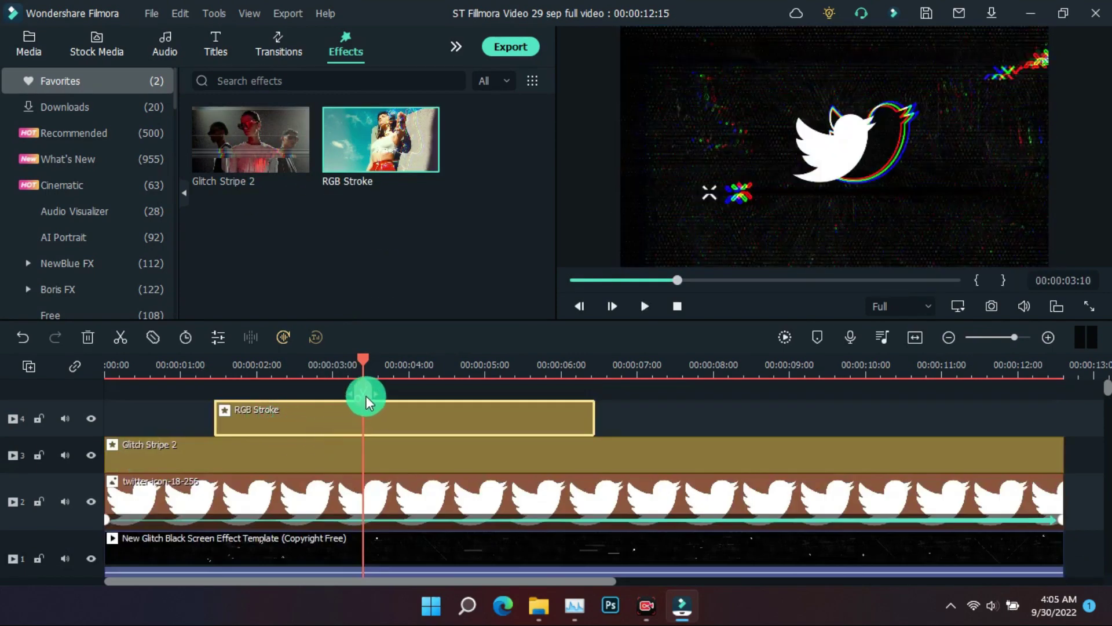
drag(366, 397, 259, 415)
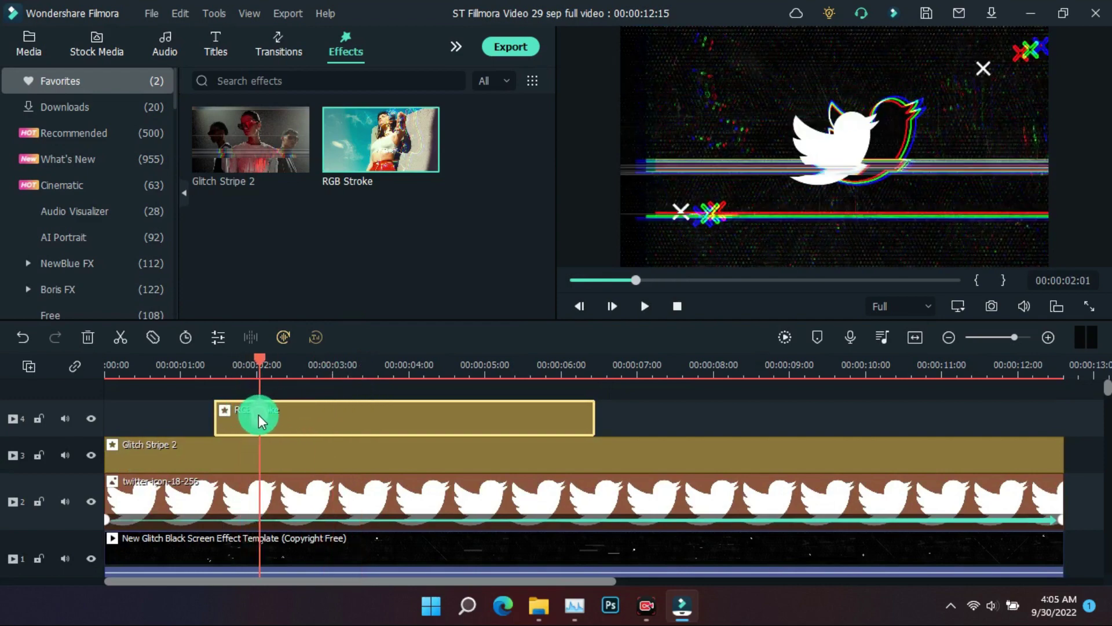
Set RGB Stroke to opacity about 56, speed 100, position X 54 and position Y 45, and apply the settings.
click(218, 340)
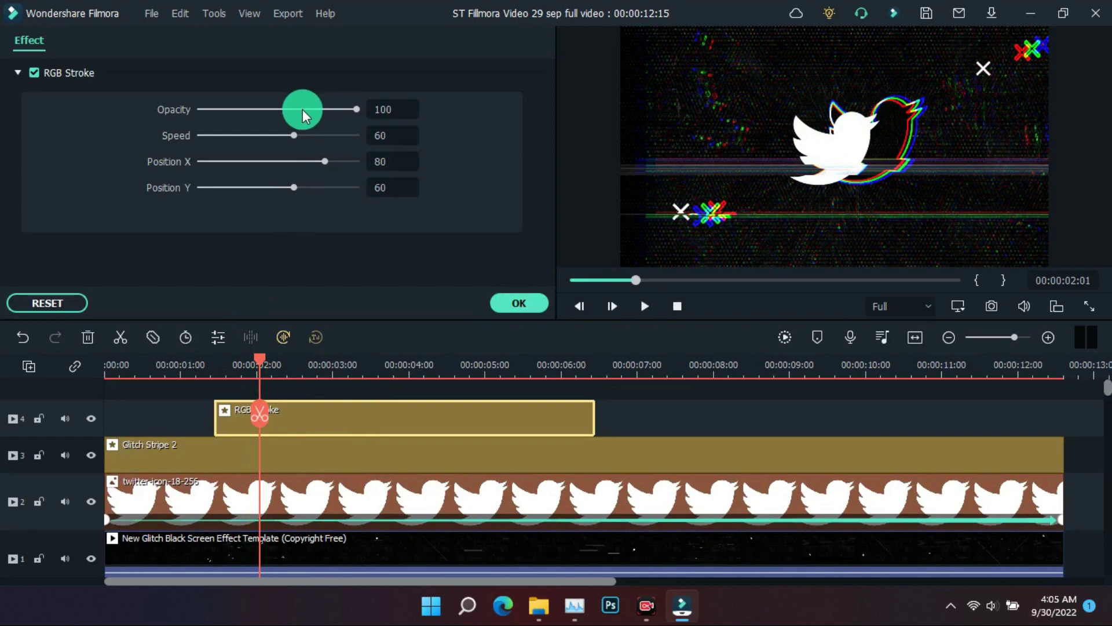
drag(339, 109, 291, 138)
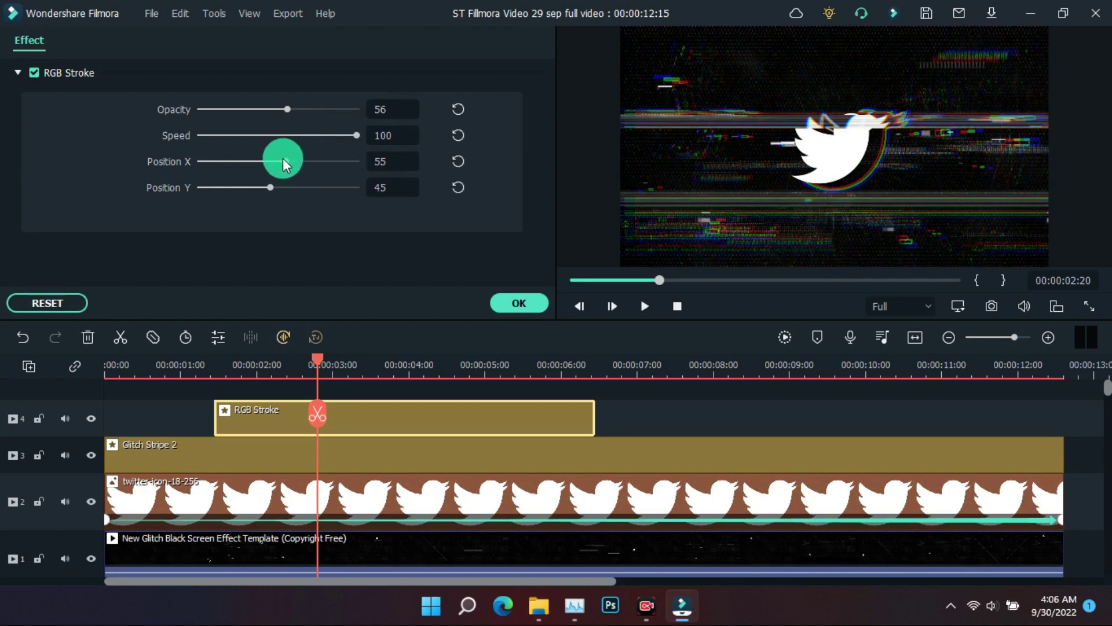
drag(282, 159, 284, 163)
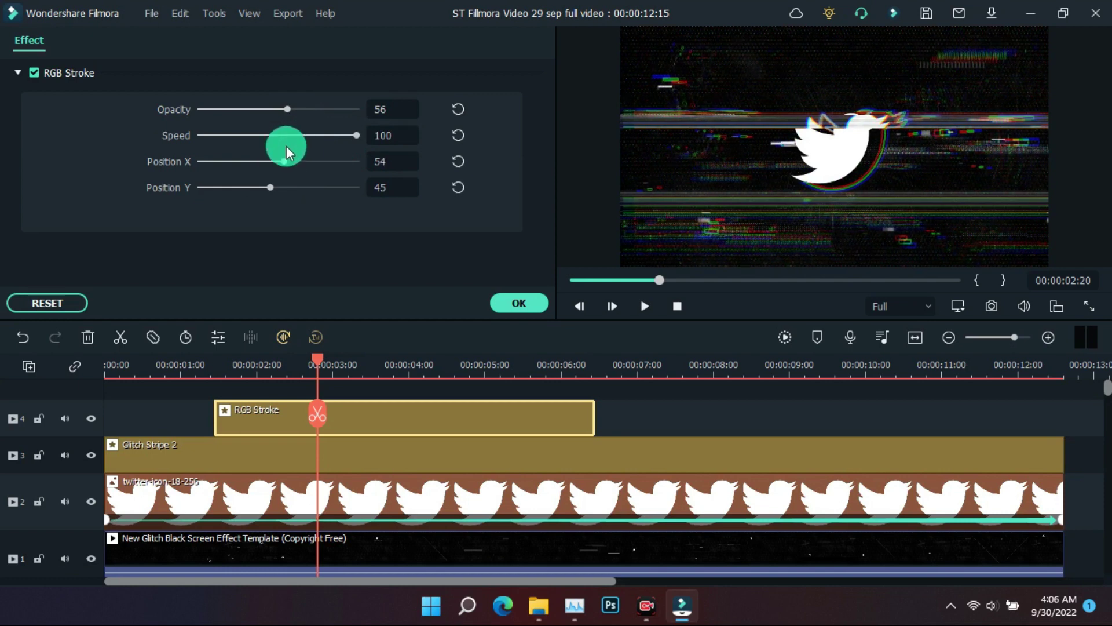
drag(287, 113, 291, 117)
click(508, 299)
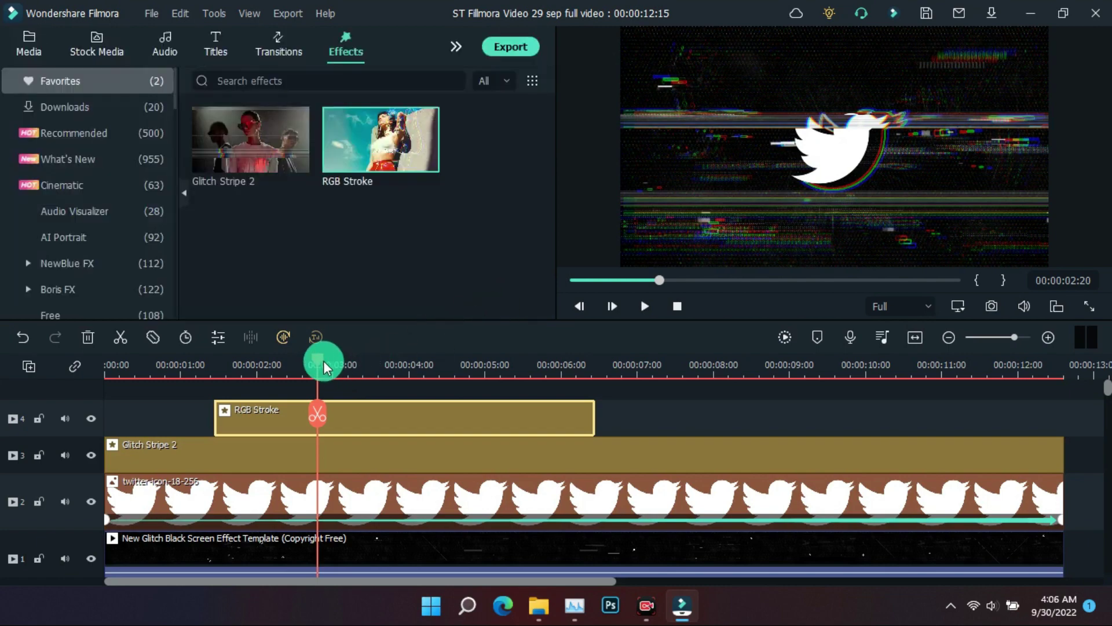
Split the RGB Stroke effect at 00:00:01:23 and move its remaining part to start at about 4 seconds.
drag(318, 362, 251, 398)
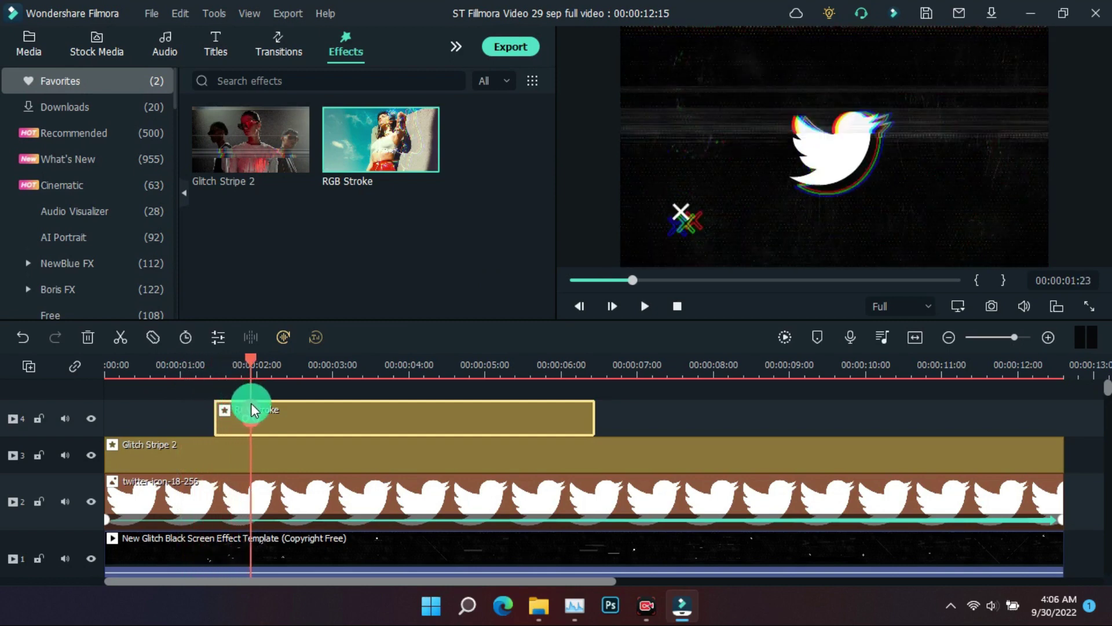
click(252, 407)
click(320, 426)
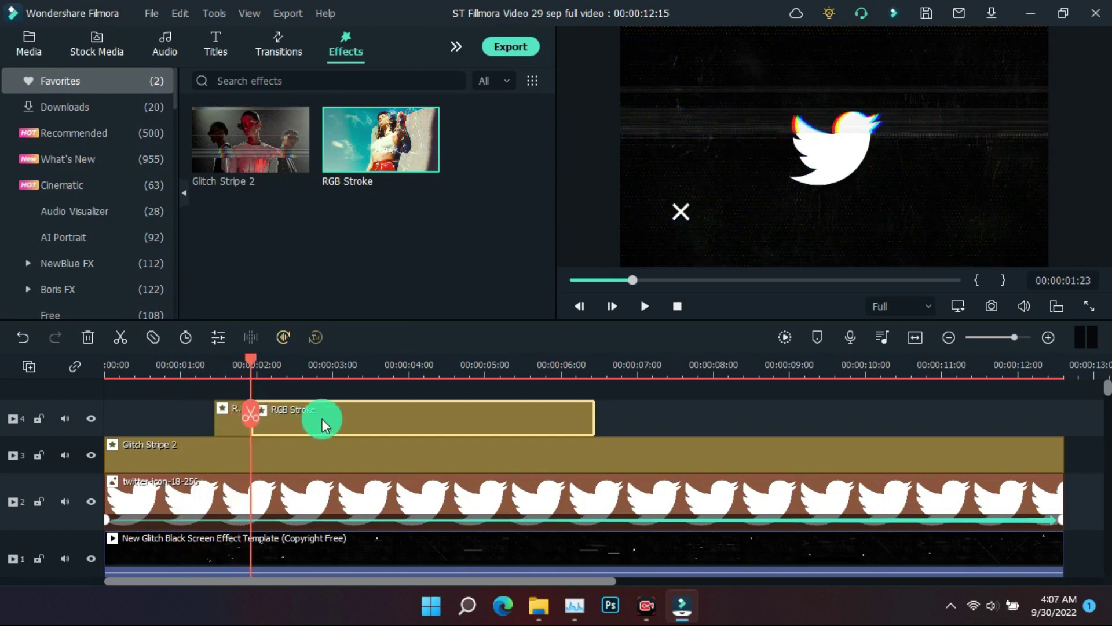
drag(323, 423, 478, 423)
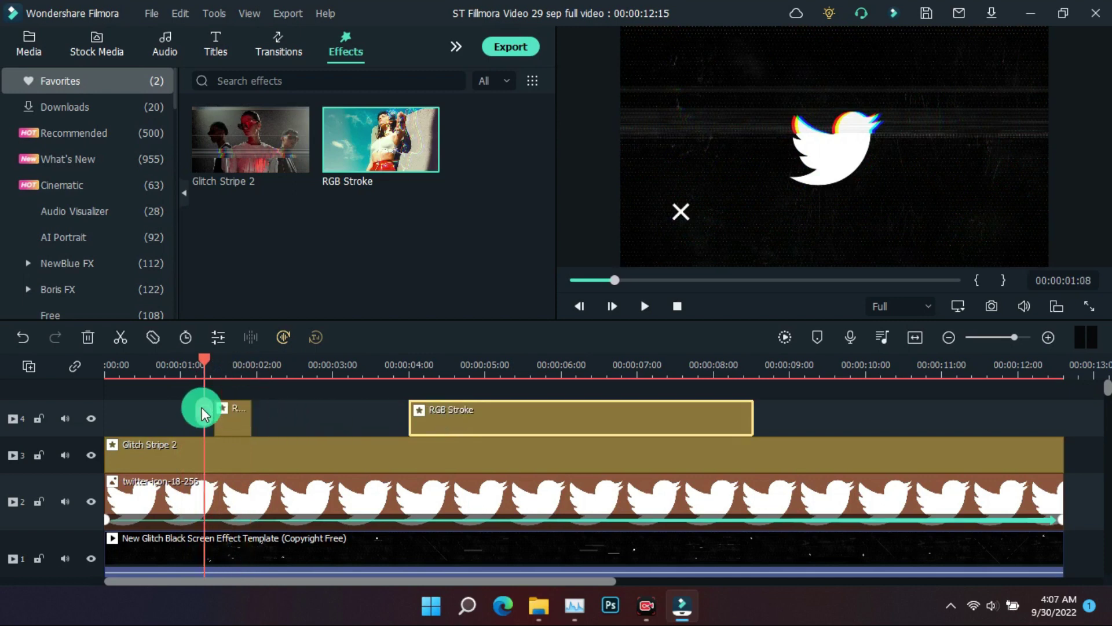
Preview the short RGB Stroke segment, then shift it to about 1 second and the long segment to about 3.5 seconds.
key(space)
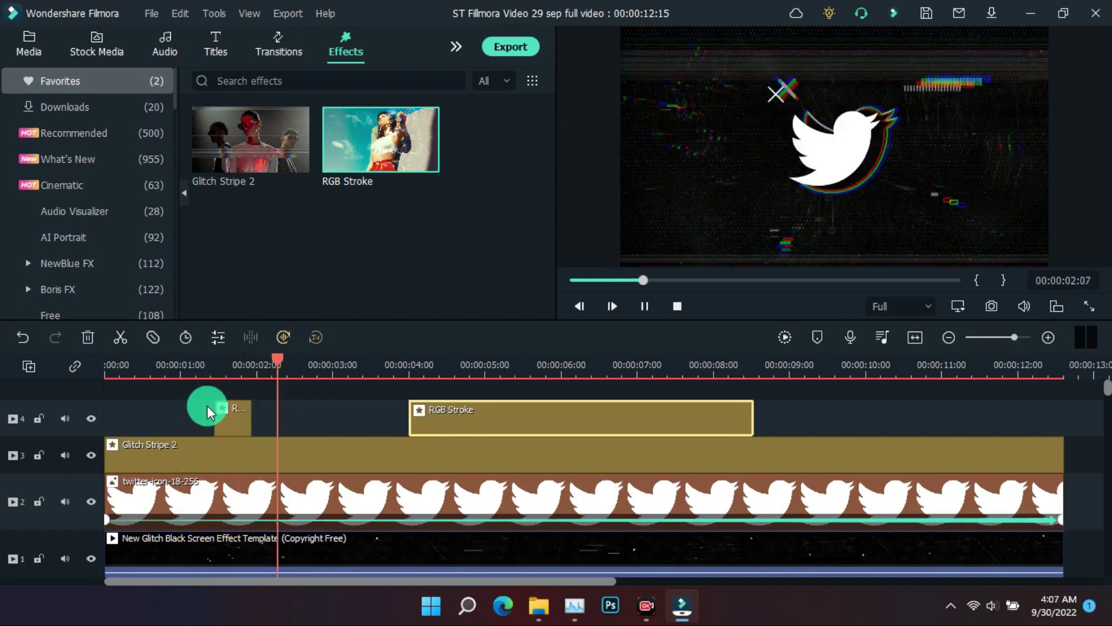
key(space)
click(194, 376)
drag(194, 417, 236, 436)
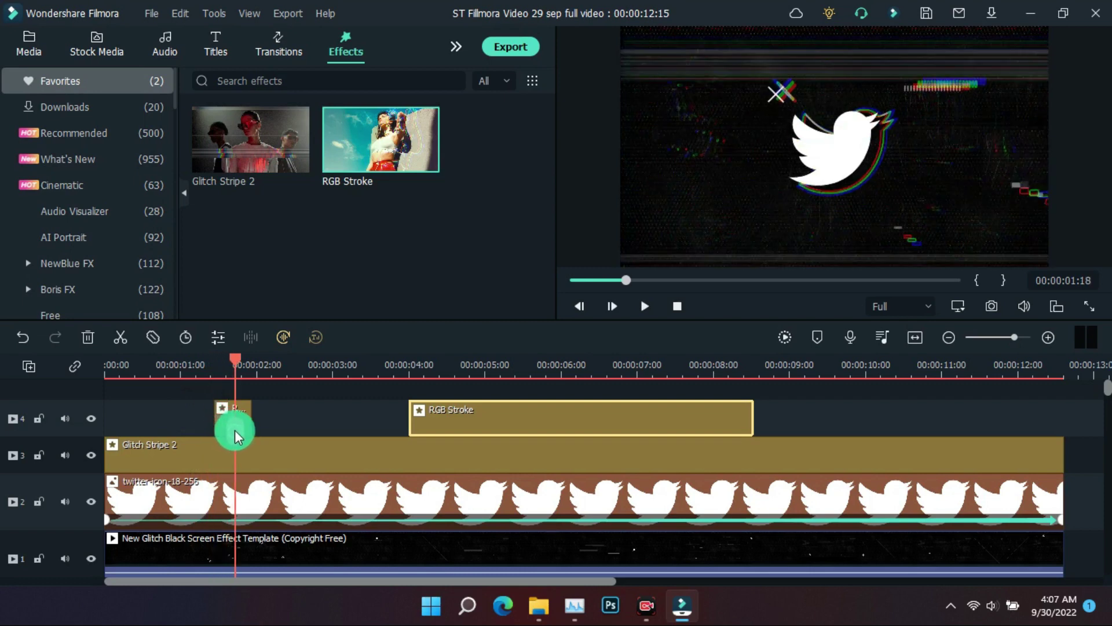
key(space)
key(space)
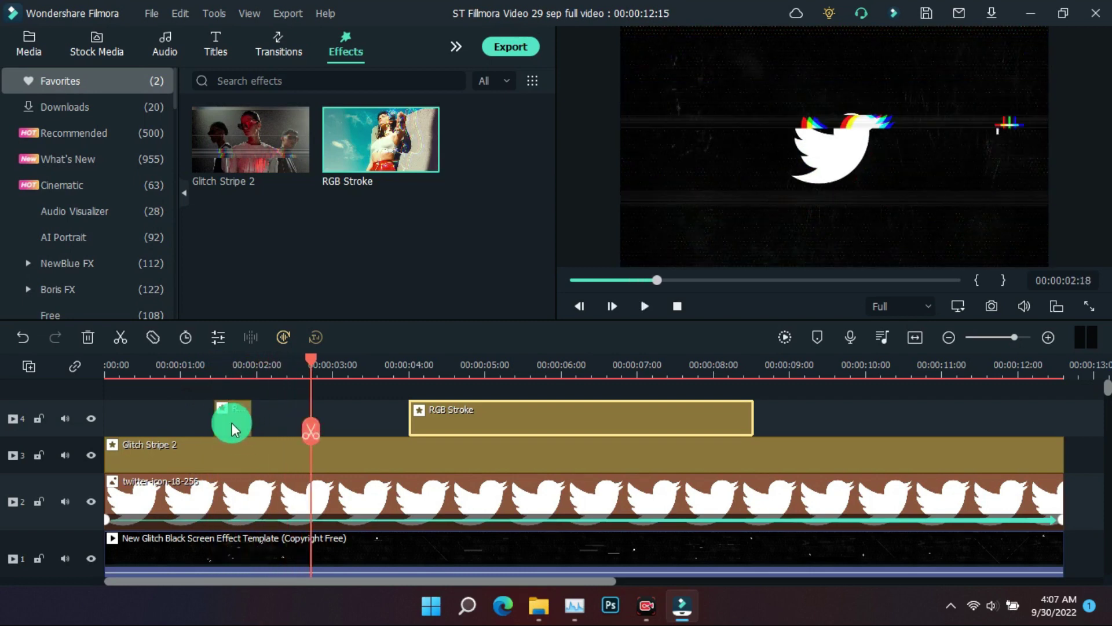
drag(230, 424, 194, 419)
Split the long RGB Stroke segment at 00:00:03:24, move the remainder to about 6 seconds and preview the cut.
click(406, 424)
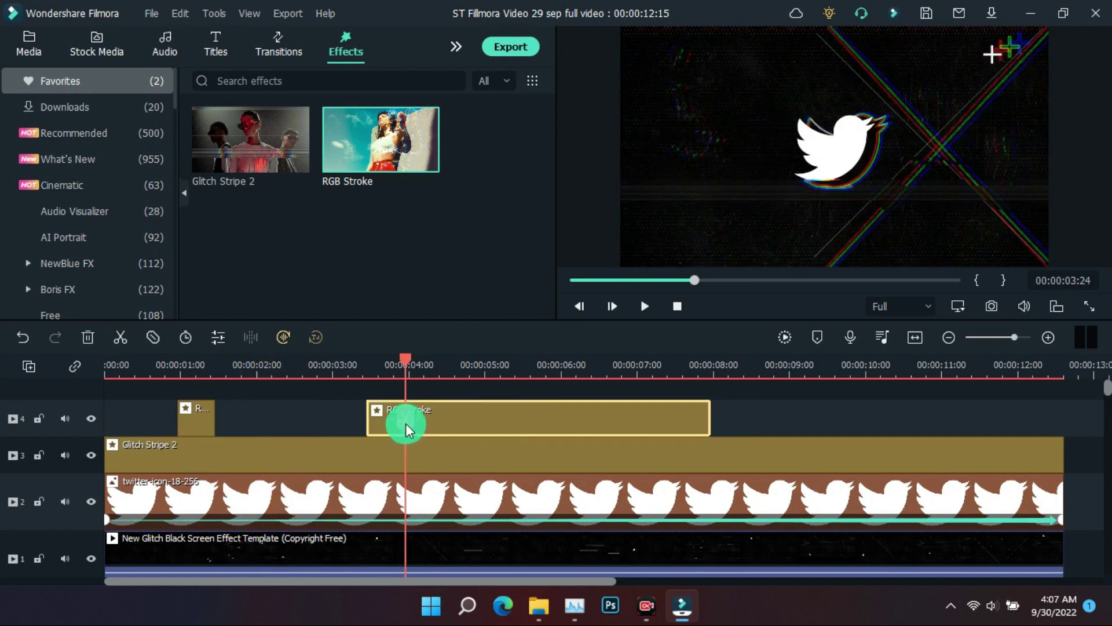
mouse_move(414, 428)
mouse_down()
mouse_move(599, 404)
mouse_move(567, 429)
mouse_up()
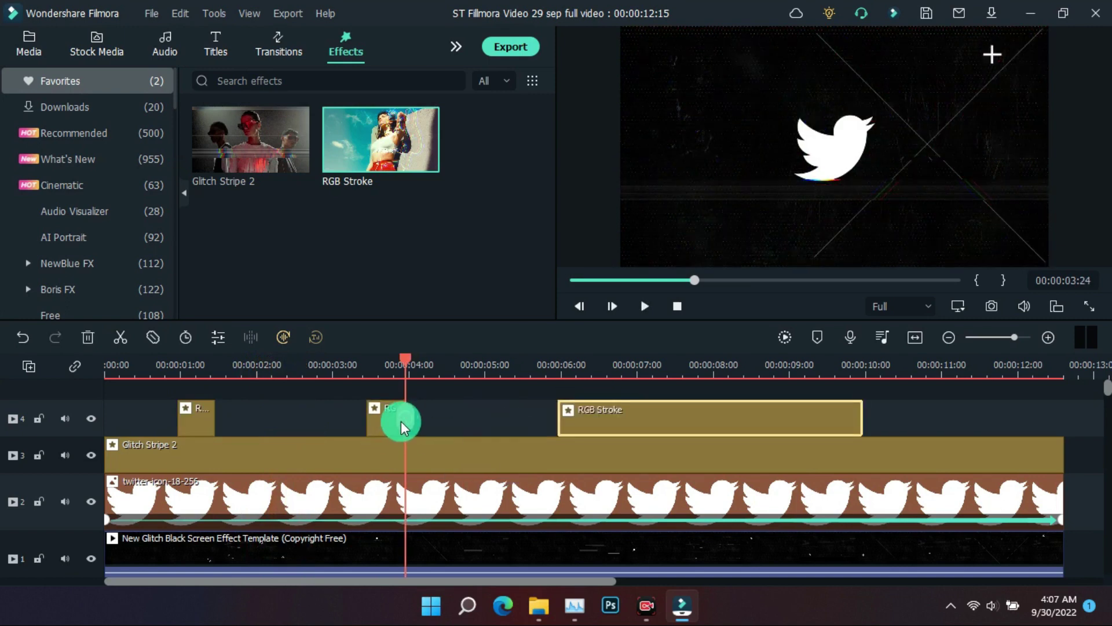
click(352, 432)
key(space)
key(space)
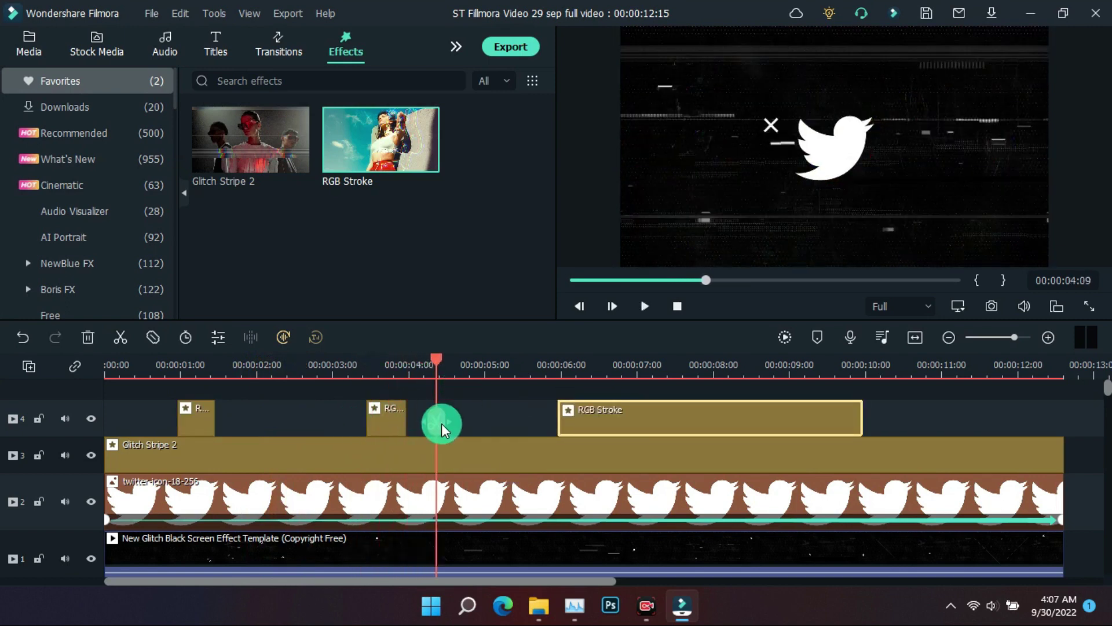
Lengthen the second short RGB Stroke segment so it ends slightly past 4 seconds.
drag(439, 426, 354, 427)
click(355, 433)
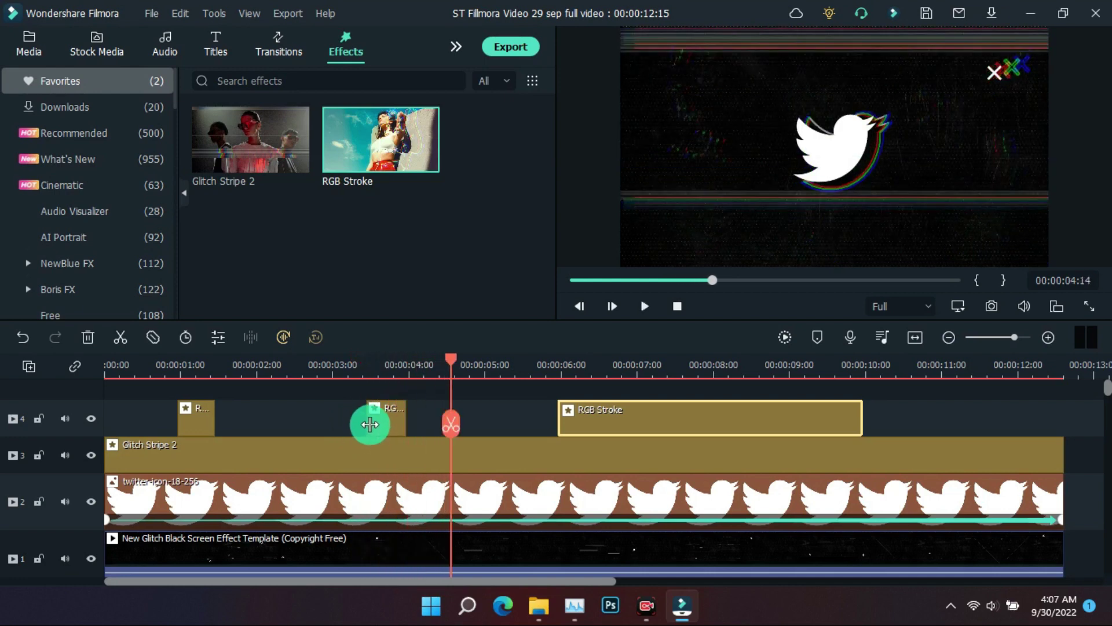
click(383, 430)
mouse_move(402, 416)
mouse_down()
mouse_move(496, 429)
mouse_move(747, 393)
mouse_move(846, 393)
mouse_move(712, 384)
mouse_move(630, 400)
mouse_move(668, 474)
mouse_move(664, 596)
mouse_move(669, 485)
mouse_up()
Split the clips on all tracks at 00:00:07:00 and delete everything after the cut.
click(458, 423)
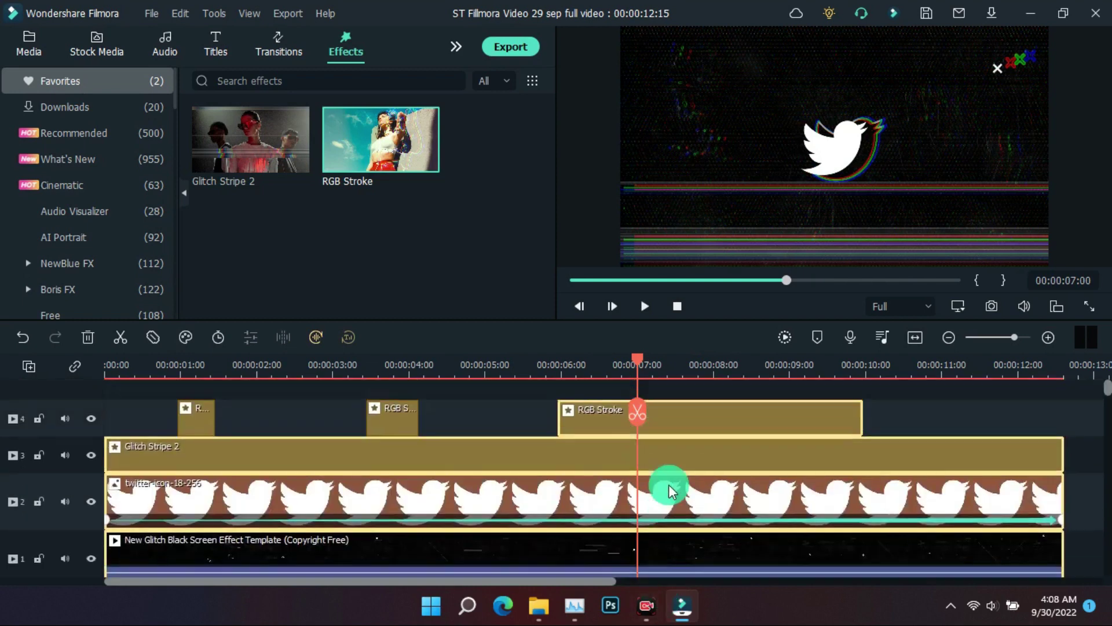
click(637, 412)
key(Delete)
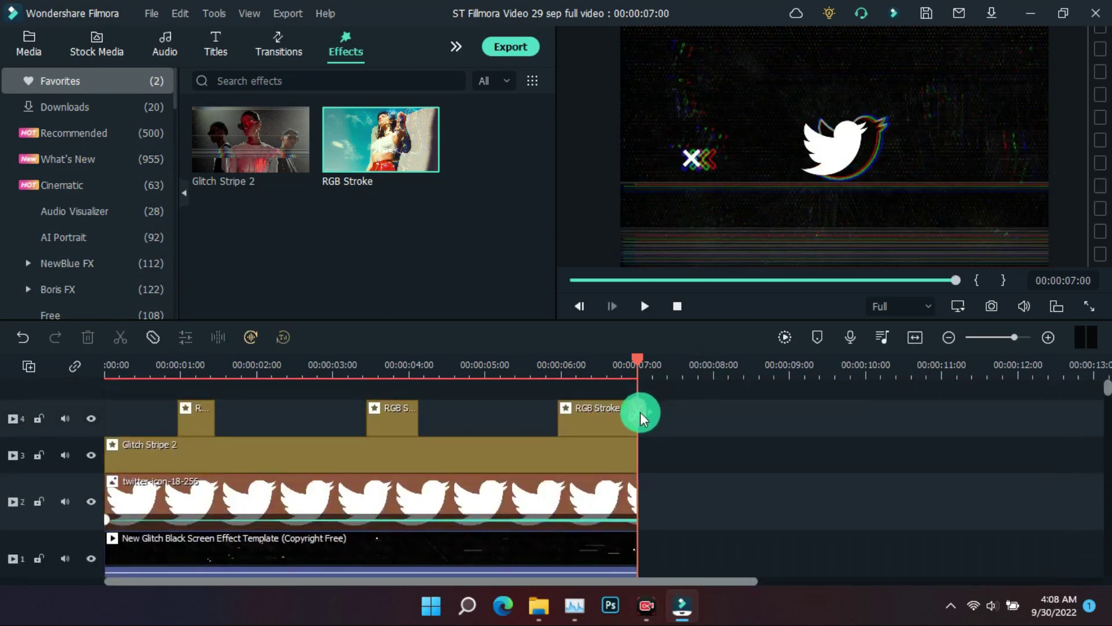
Trim and reposition the last RGB Stroke segment to span about 5.7 to 6.5 seconds.
mouse_move(640, 415)
mouse_down()
mouse_move(532, 429)
mouse_move(542, 418)
mouse_up()
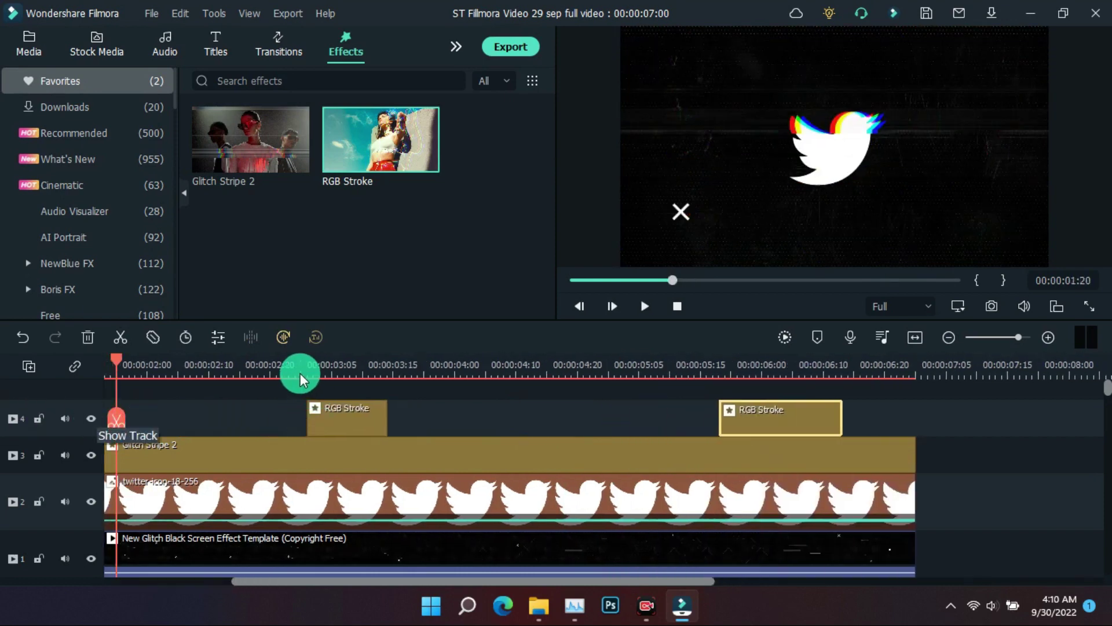
click(288, 374)
drag(287, 373, 235, 378)
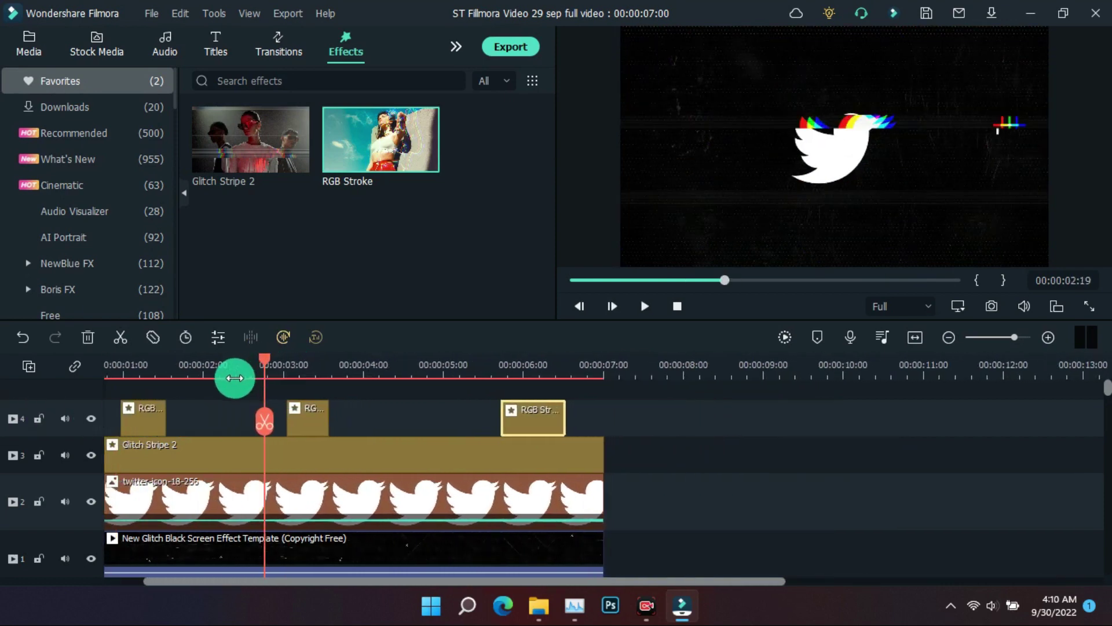
Split the Glitch Stripe 2 clip at about 2, 4.2 and 5.3 seconds, shorten the third piece to leave a gap, and preview.
drag(265, 429, 472, 465)
click(200, 447)
click(381, 451)
click(470, 460)
click(444, 454)
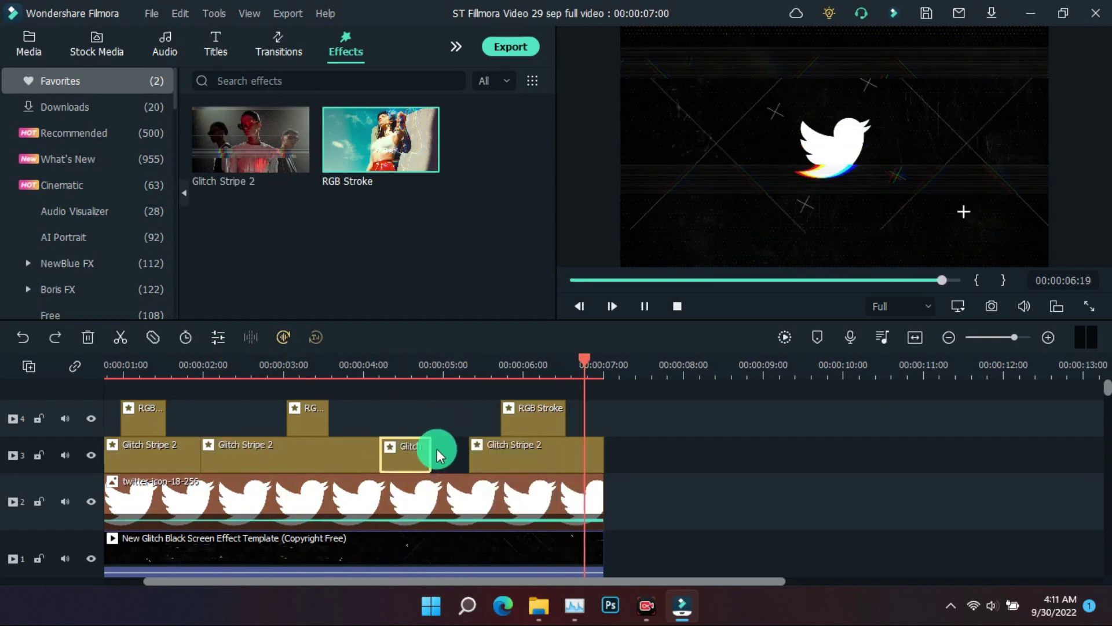
key(space)
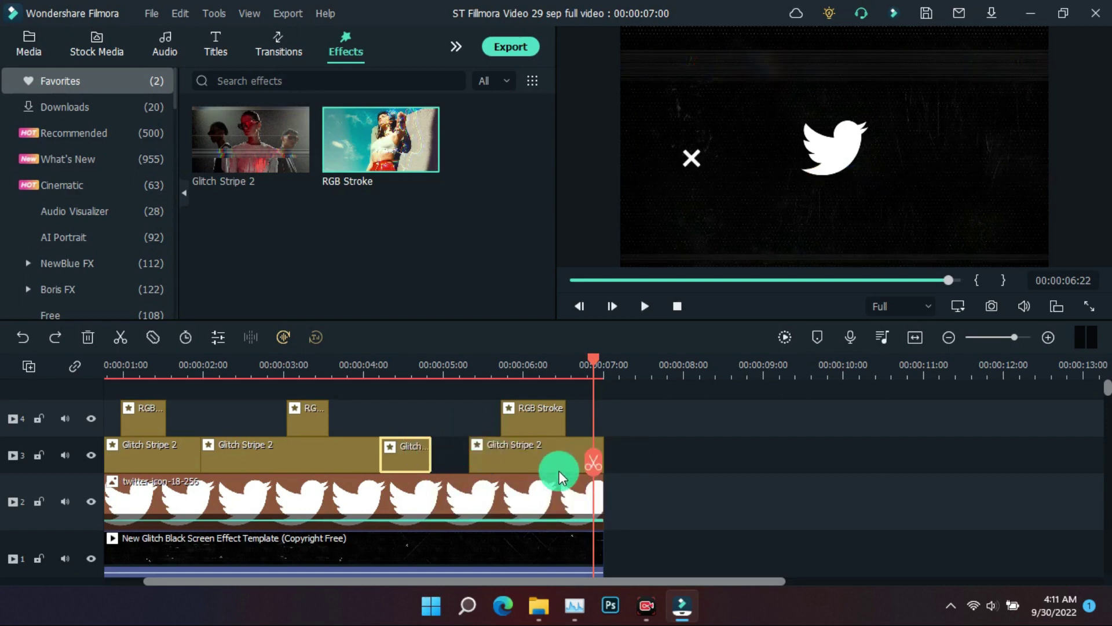
drag(590, 463, 109, 421)
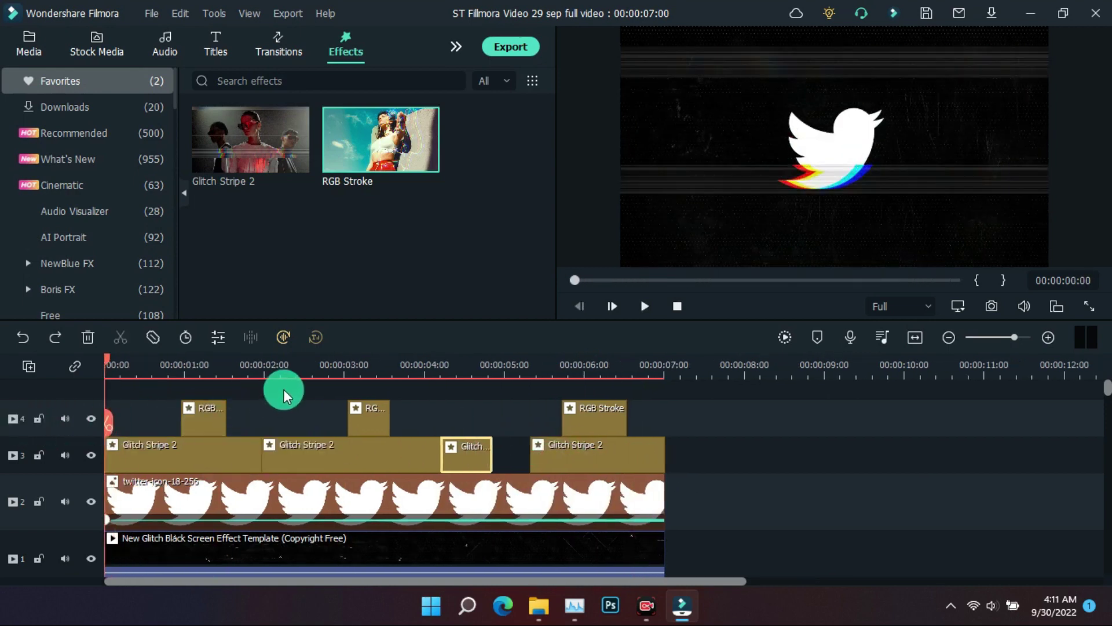
Add the Glitch Blocks transition between the first two Glitch Stripe 2 segments and shorten it to about 0.6 seconds.
click(262, 38)
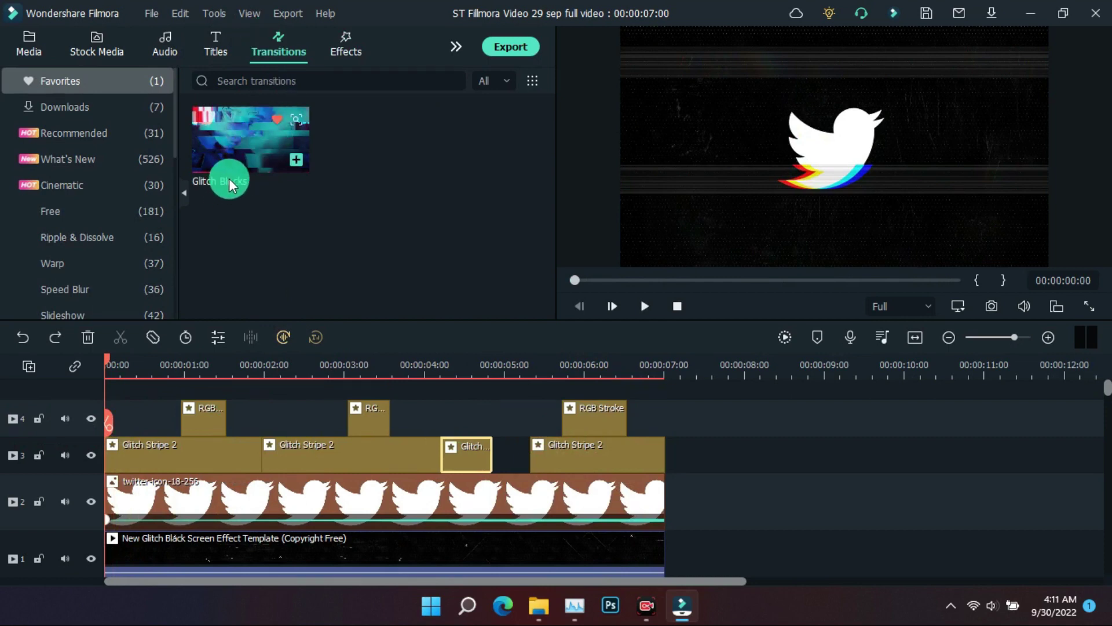
drag(229, 179, 260, 450)
click(218, 337)
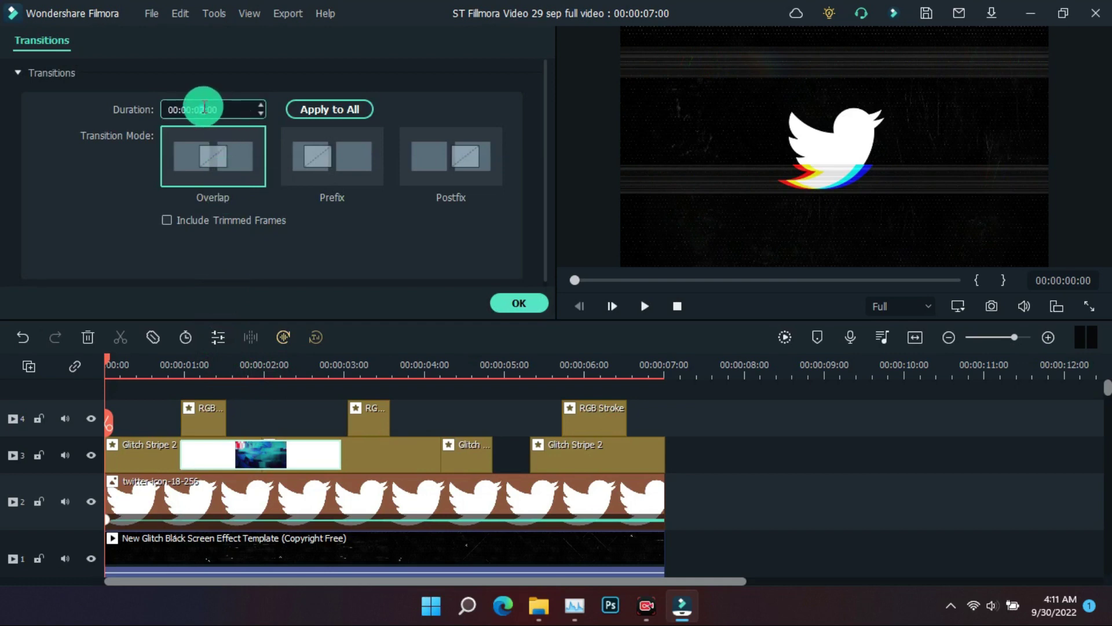
text(00)
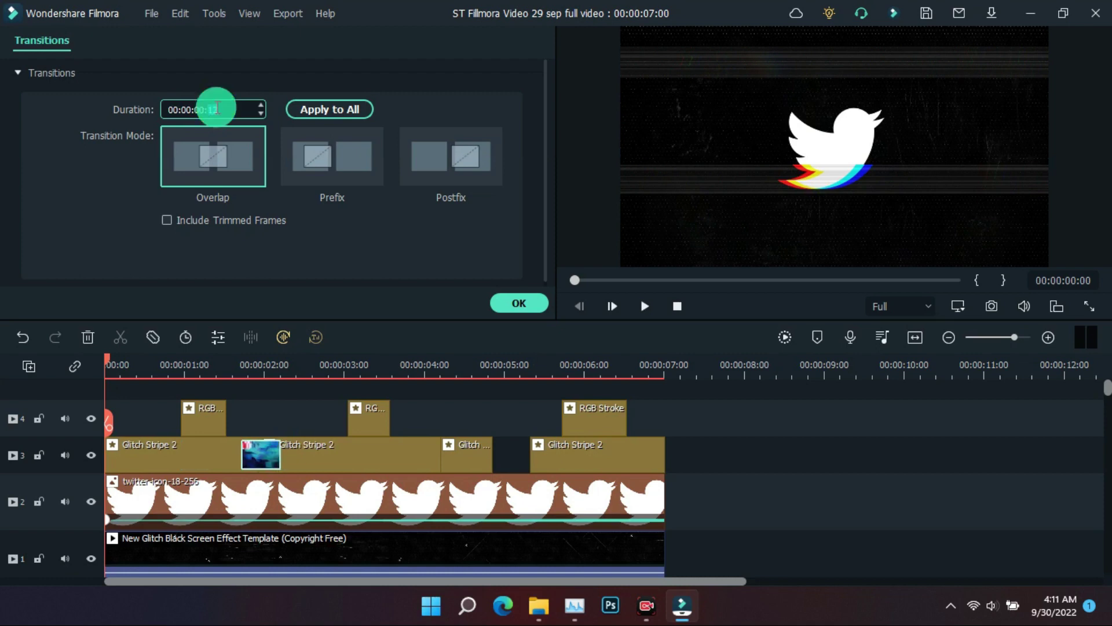
click(502, 303)
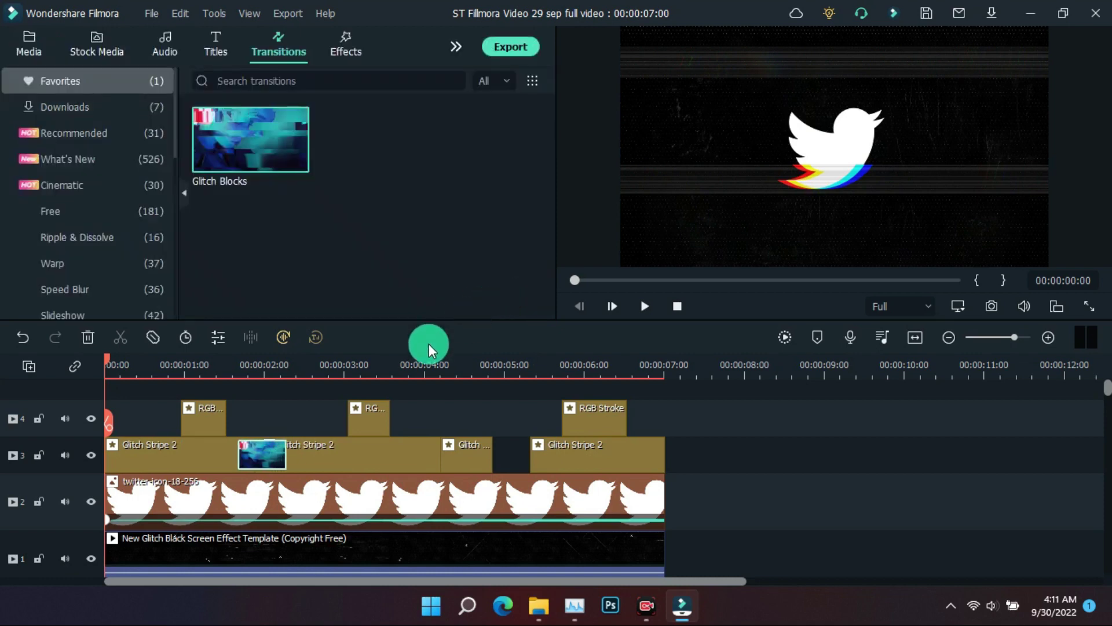
Shift the short Glitch Stripe 2 segment against the last one and place a Glitch Blocks transition between them.
drag(245, 372, 369, 371)
drag(369, 439, 434, 441)
click(475, 461)
drag(266, 166, 527, 447)
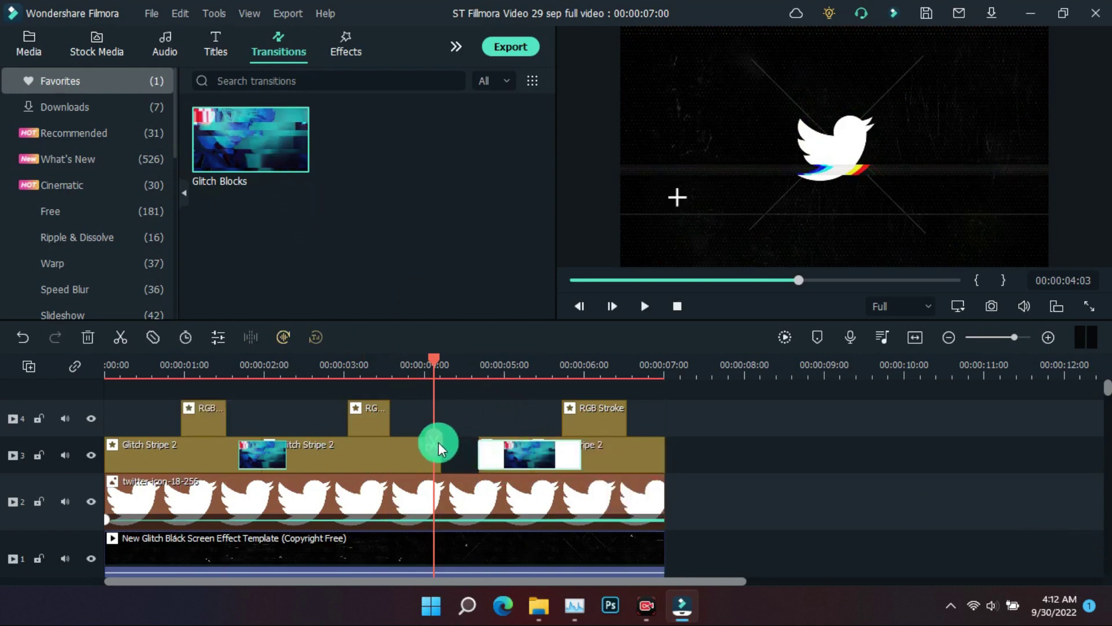
Set the second Glitch Blocks transition to a duration of 00:00:00:18 in Postfix mode and preview it.
drag(439, 442, 517, 450)
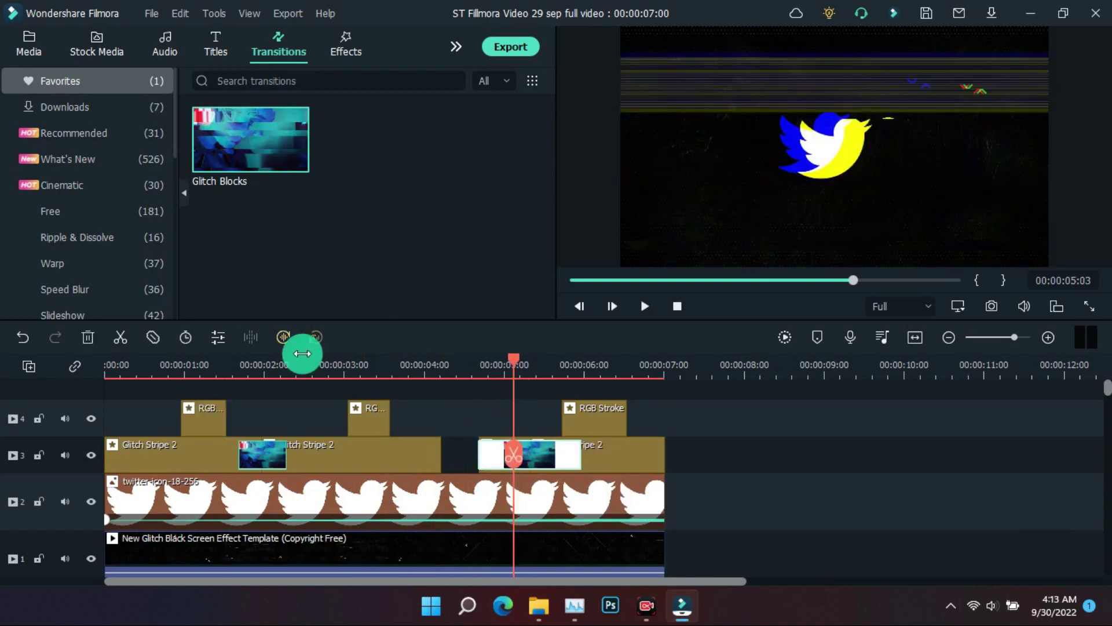
click(222, 333)
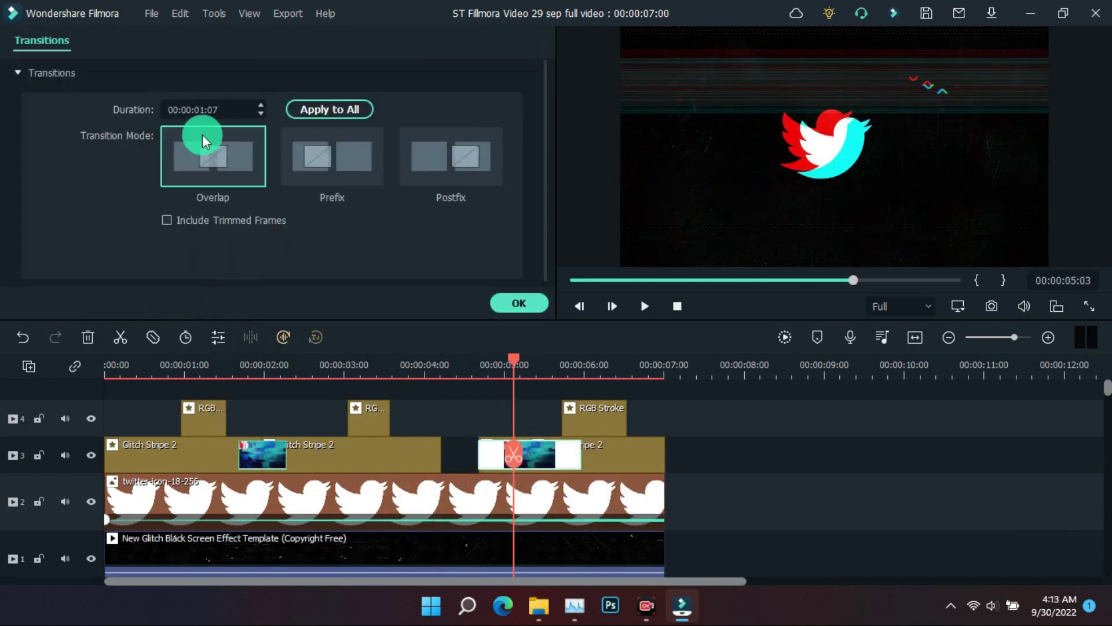
click(261, 114)
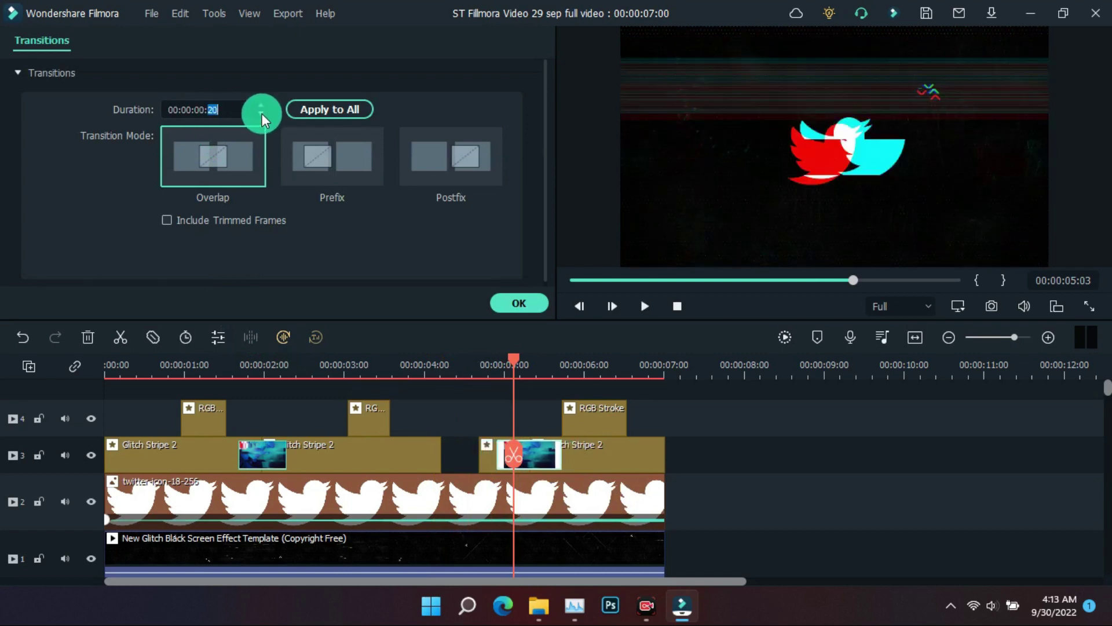
click(261, 114)
click(261, 114)
click(432, 164)
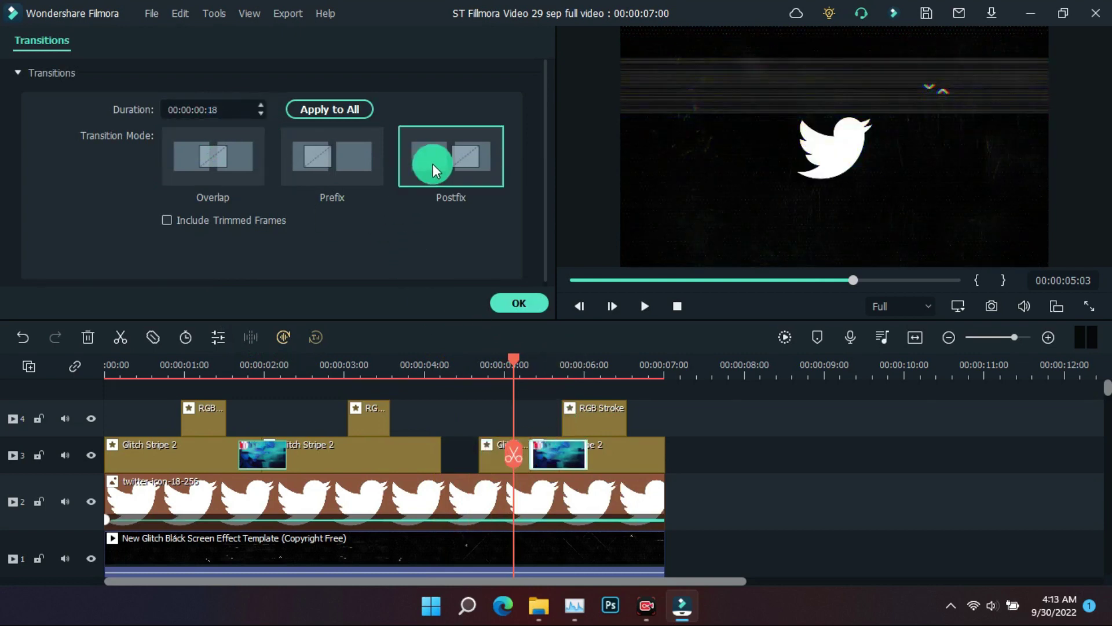
click(526, 307)
drag(509, 428, 460, 446)
key(space)
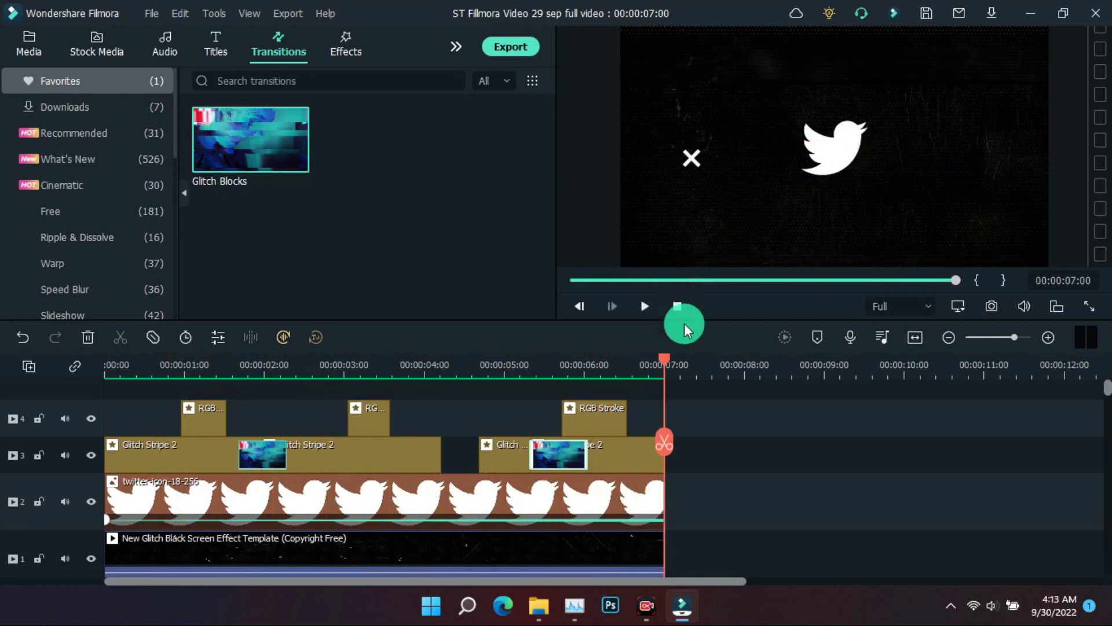
Add a custom animation keyframe to the Twitter icon at 00:00:07:00 with the scale at 20%, and preview the shrinking motion.
click(623, 486)
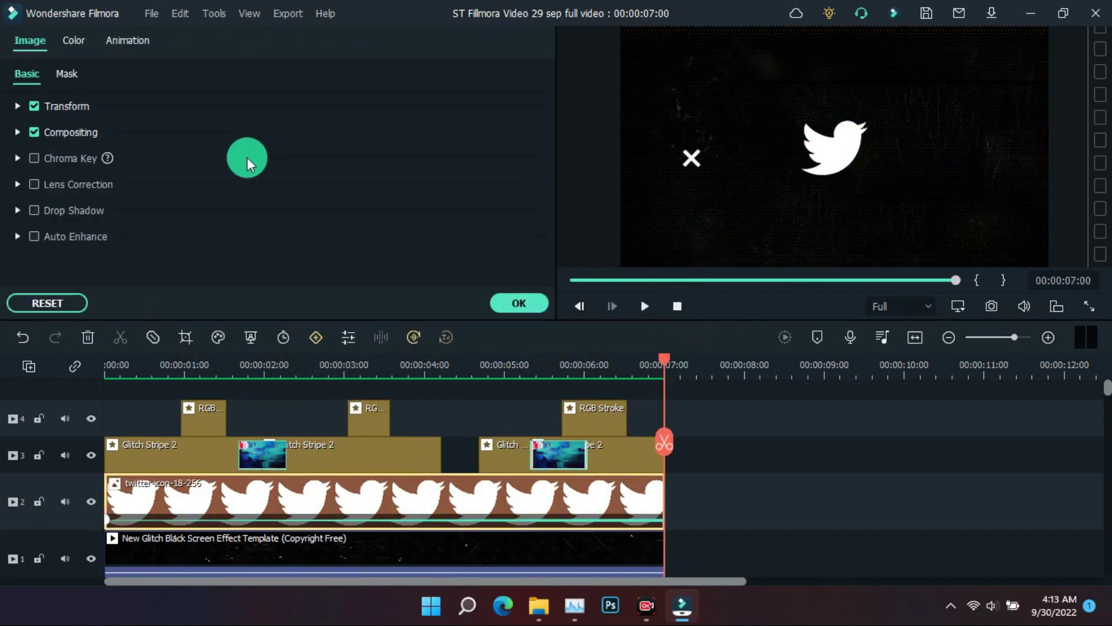
click(23, 106)
click(119, 41)
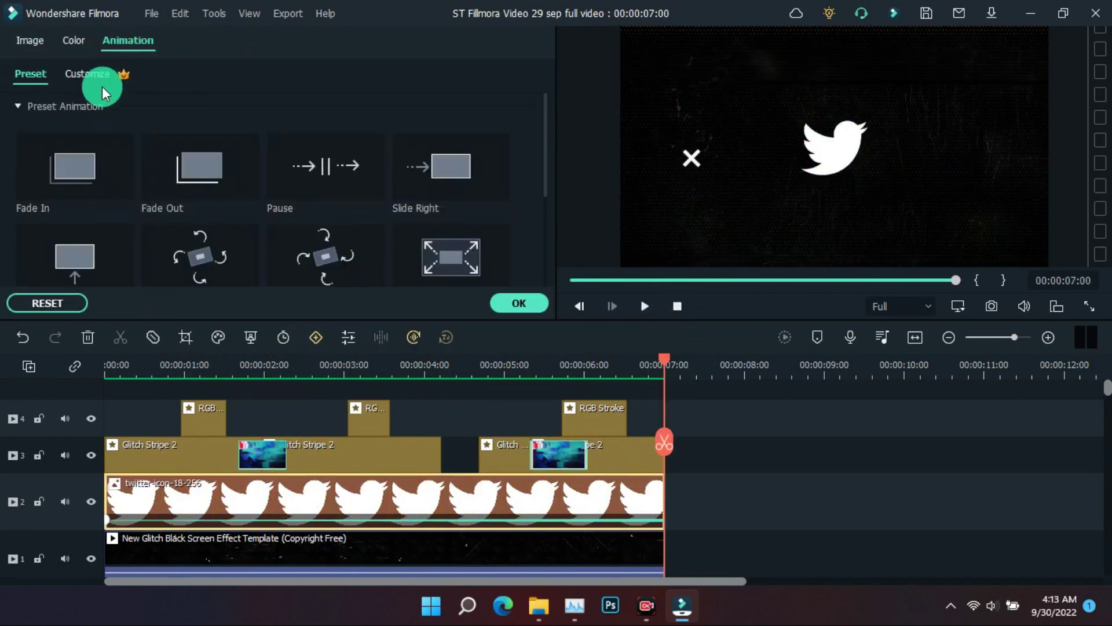
click(93, 74)
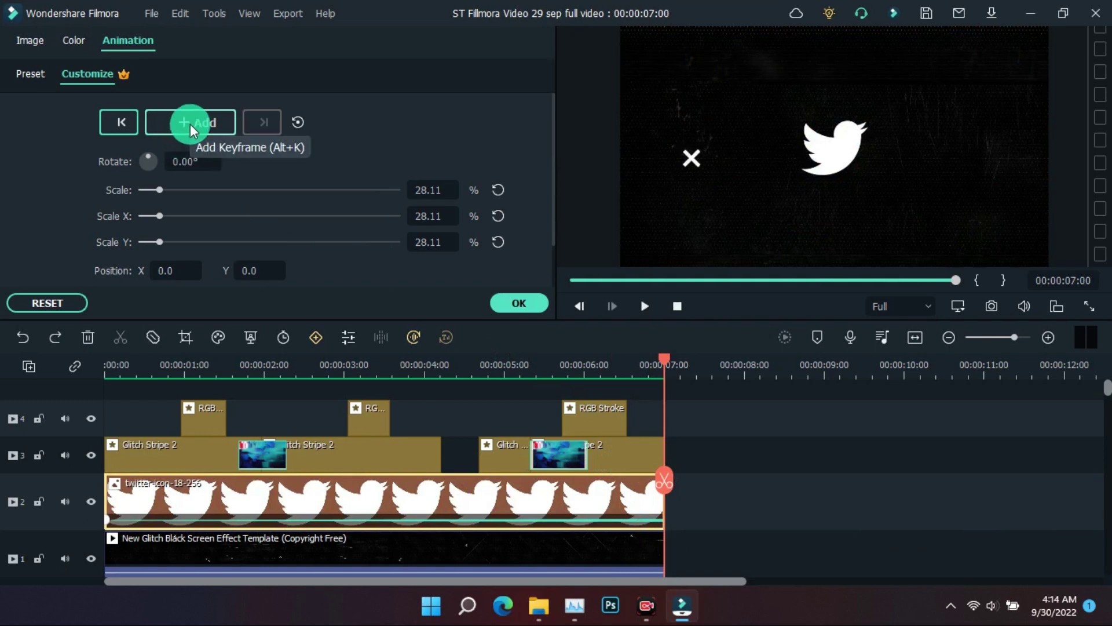
click(155, 123)
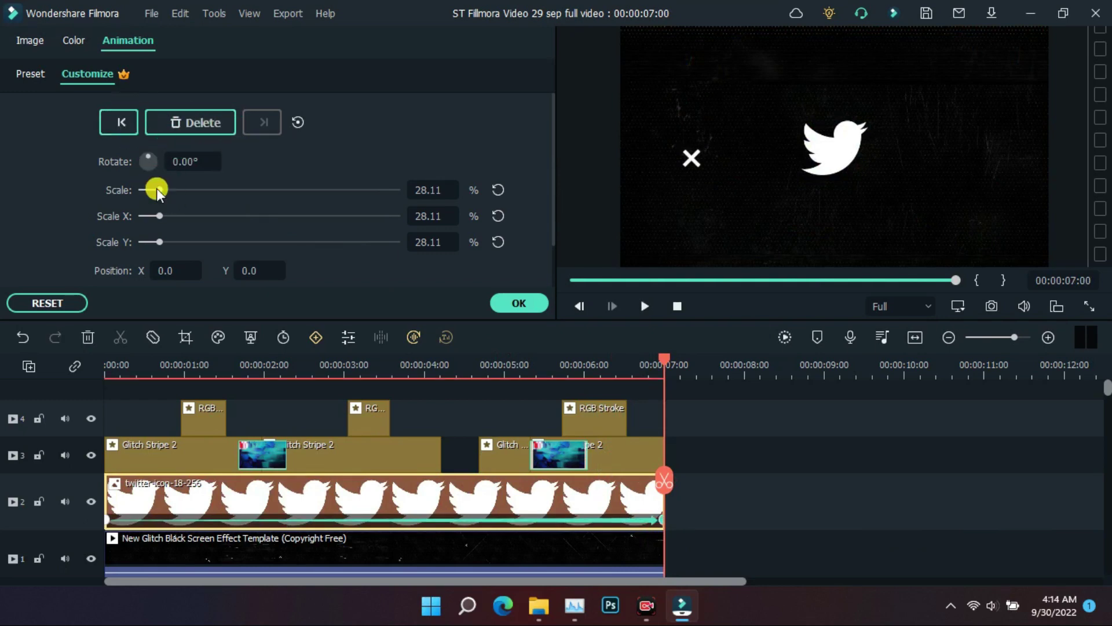
drag(156, 190, 152, 193)
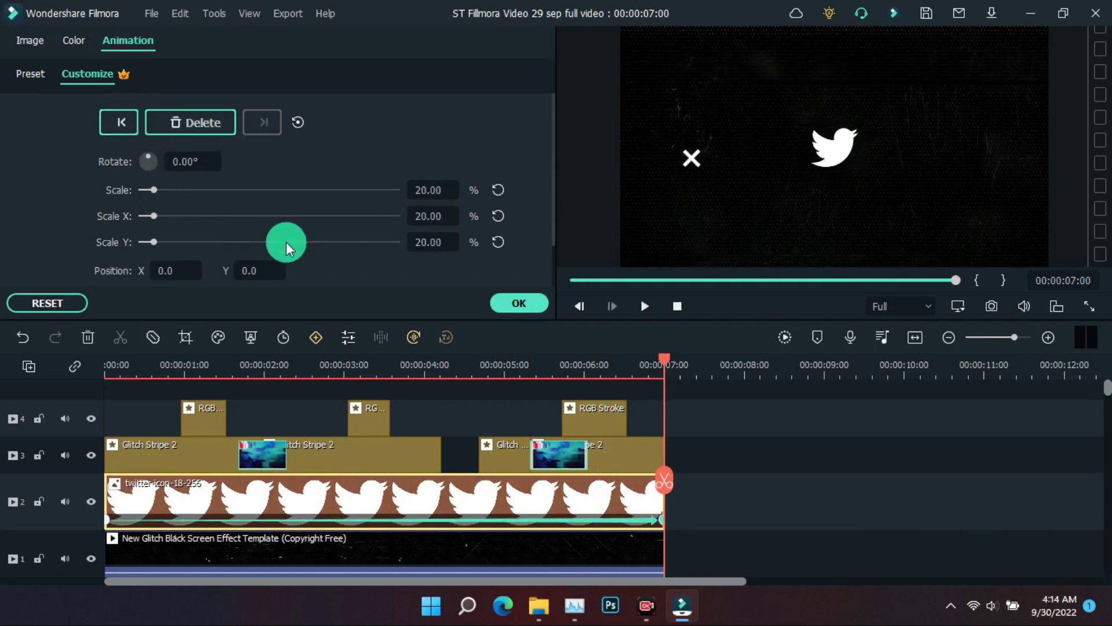
drag(666, 474, 84, 486)
key(space)
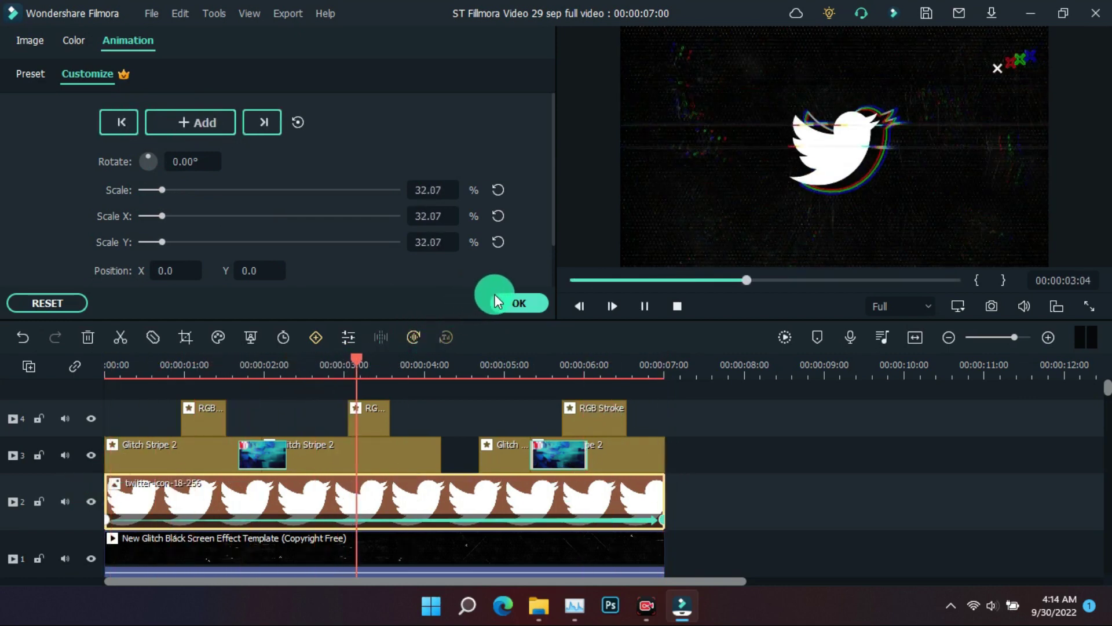
click(524, 301)
Place the Black sample color at the start of the timeline on a new track above all other clips.
drag(217, 359, 42, 379)
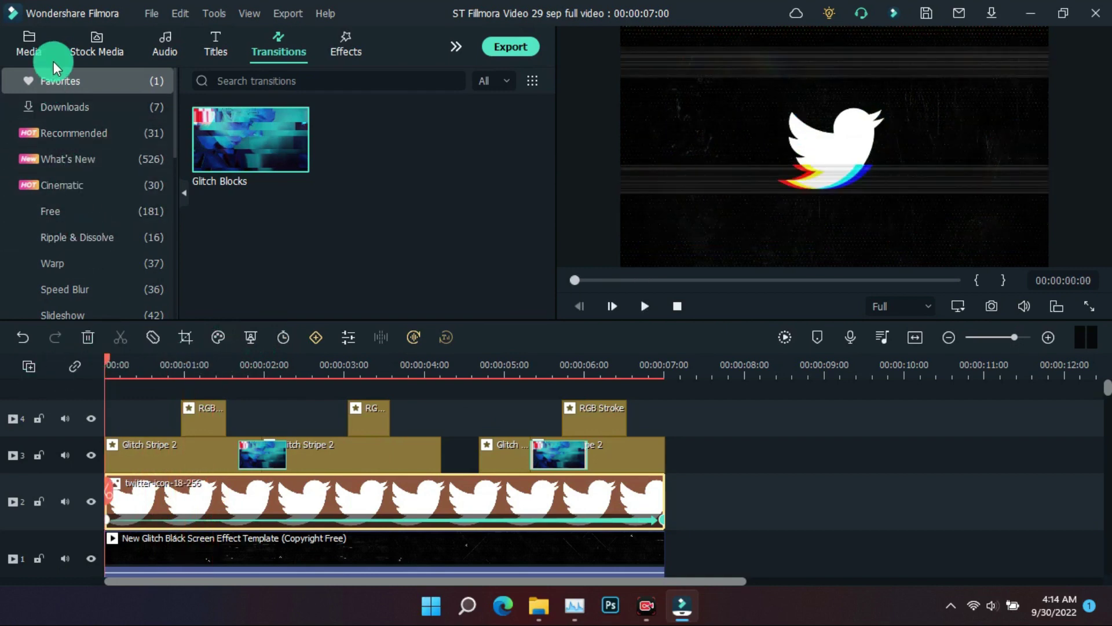
click(17, 46)
click(87, 158)
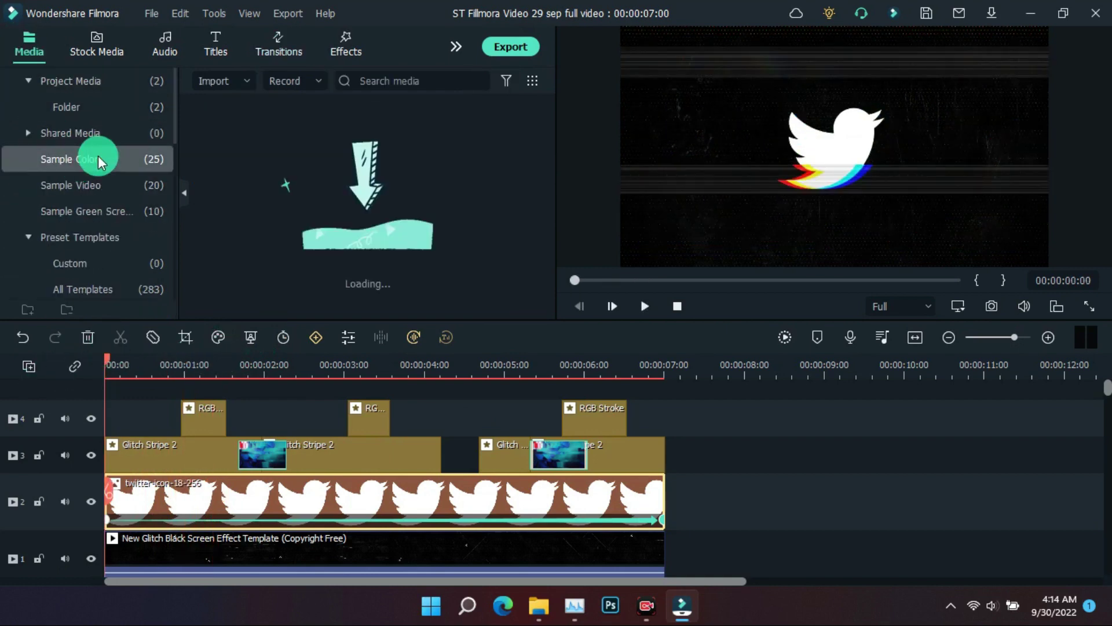
click(295, 161)
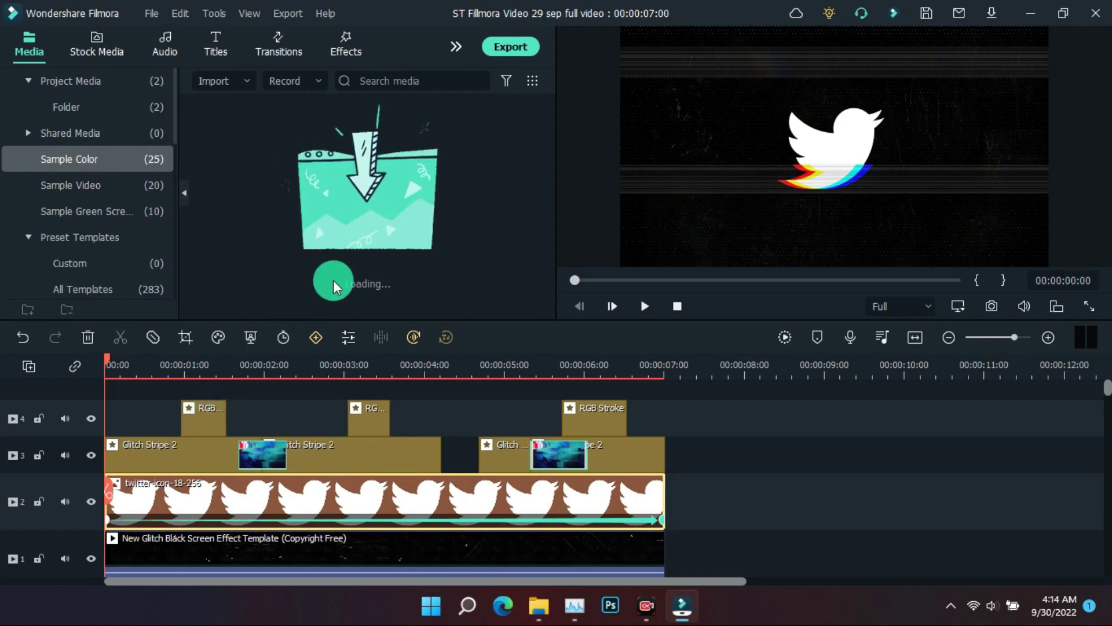
drag(364, 191, 168, 390)
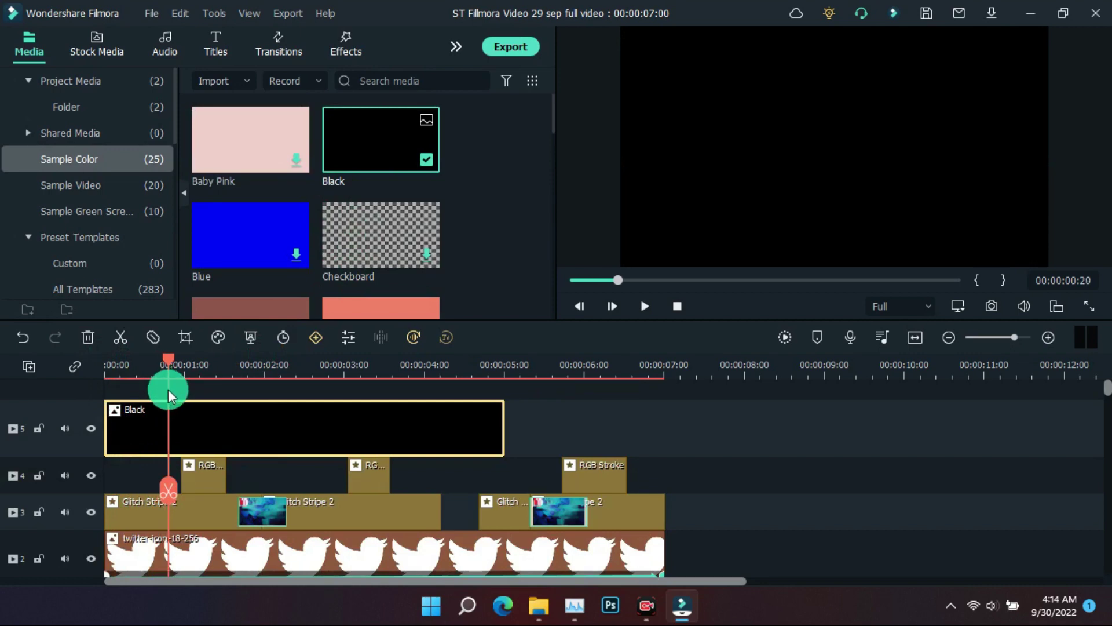
Split the Black clip at 00:00:00:20 and move the longer part to about 3.5 seconds.
click(166, 482)
drag(199, 426, 447, 434)
drag(168, 355, 114, 372)
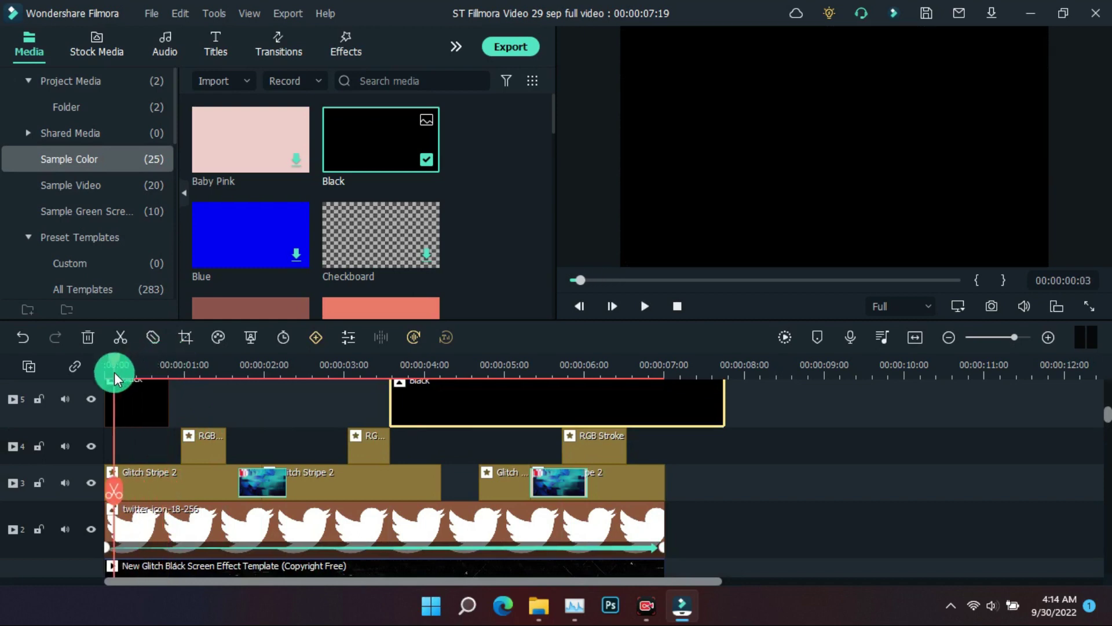
Apply the Fade Out preset animation to the opening Black clip and end its fade at about 0.5 seconds.
click(138, 398)
click(344, 340)
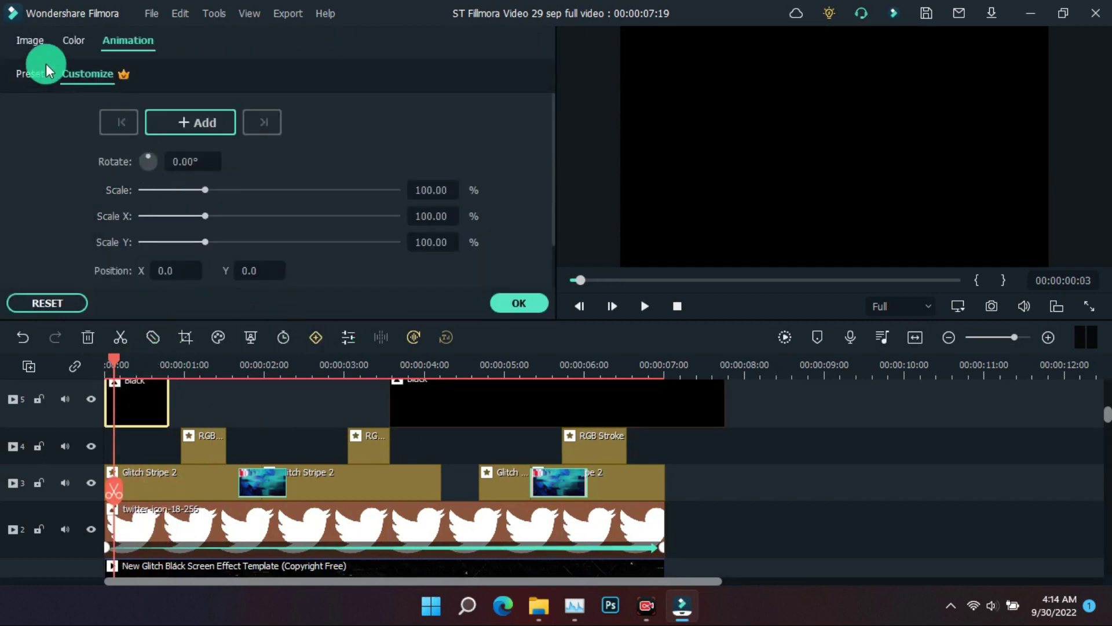
click(32, 72)
drag(220, 169, 144, 417)
click(150, 360)
drag(150, 361, 158, 394)
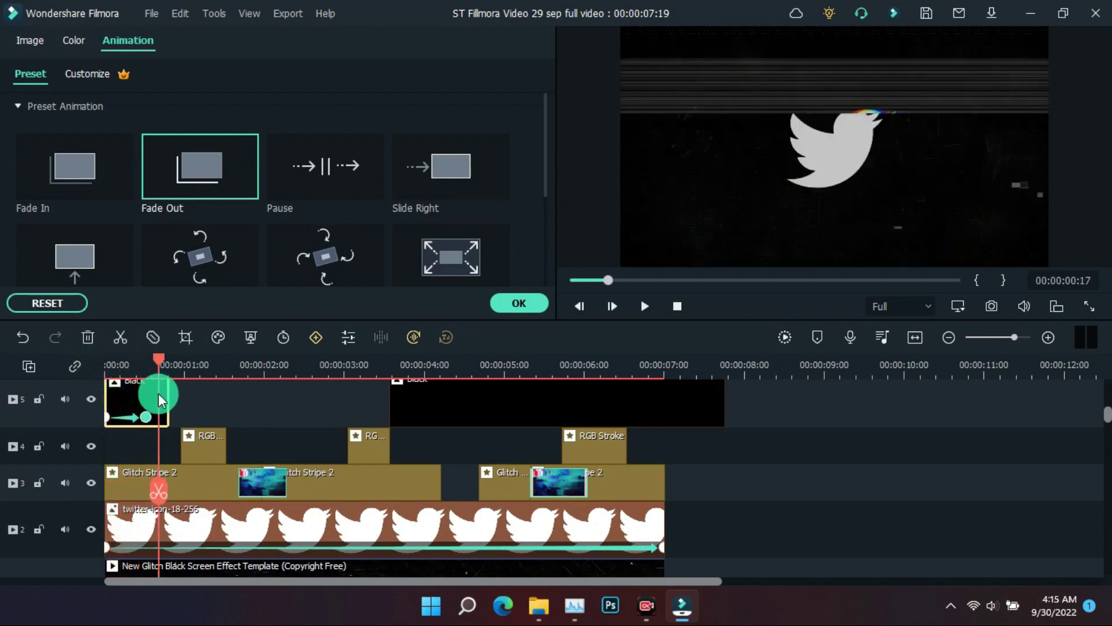
Align the long Black clip's end with 00:00:07:00, split it at 00:00:06:00 and delete the part before the cut.
drag(582, 399, 614, 423)
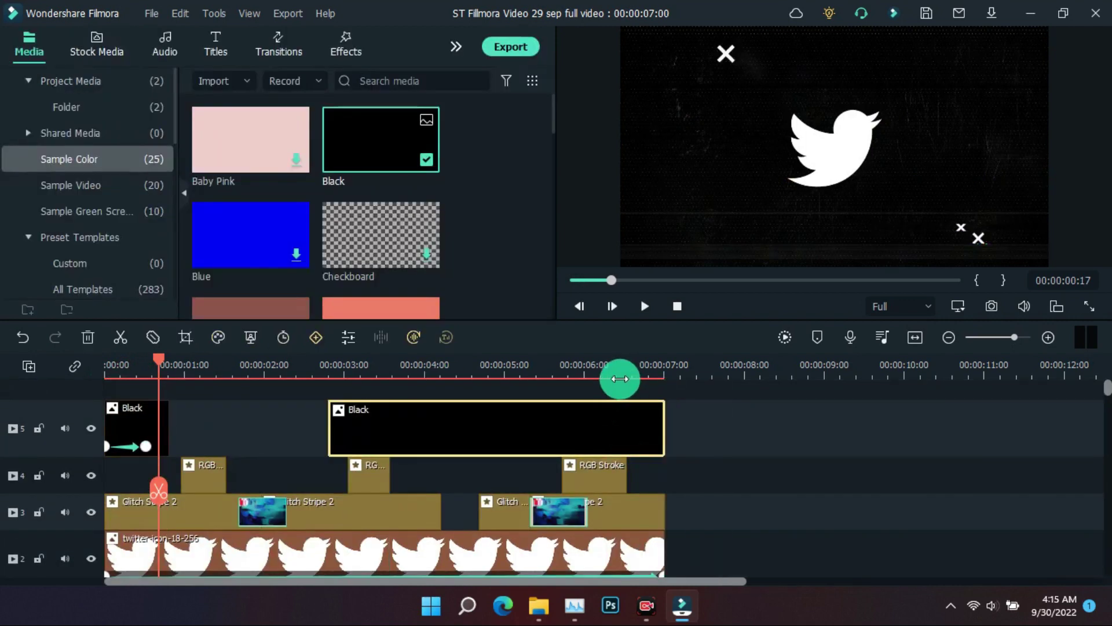
click(589, 367)
drag(589, 367, 584, 358)
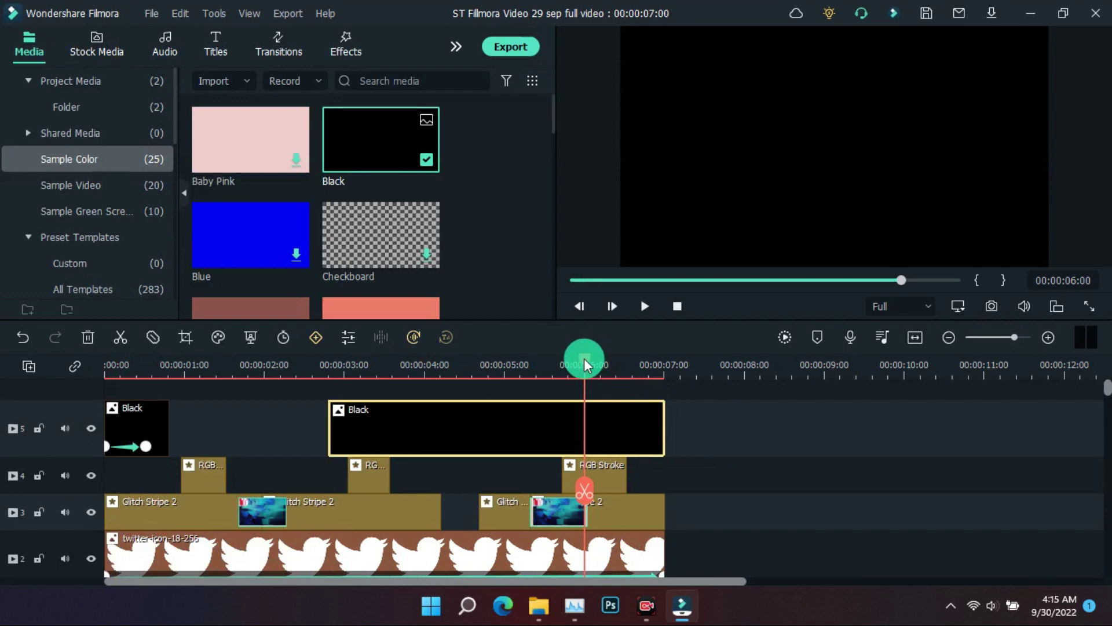
click(581, 482)
click(564, 432)
key(Delete)
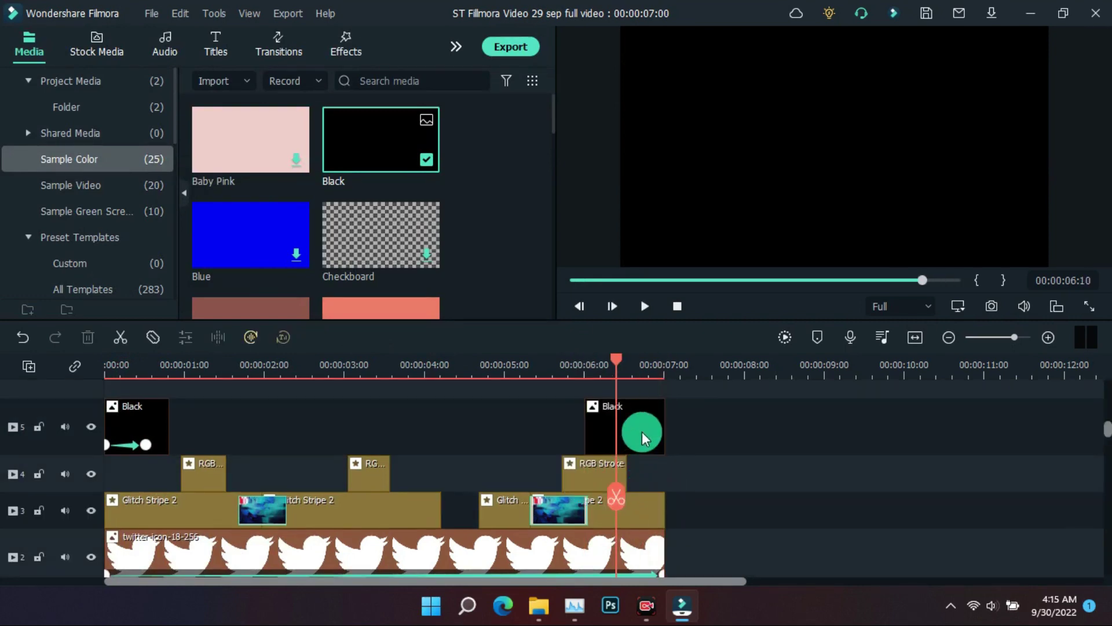
Apply the Fade In preset animation to the closing Black clip, start its fade at about 6.3 seconds and preview.
click(642, 433)
click(317, 337)
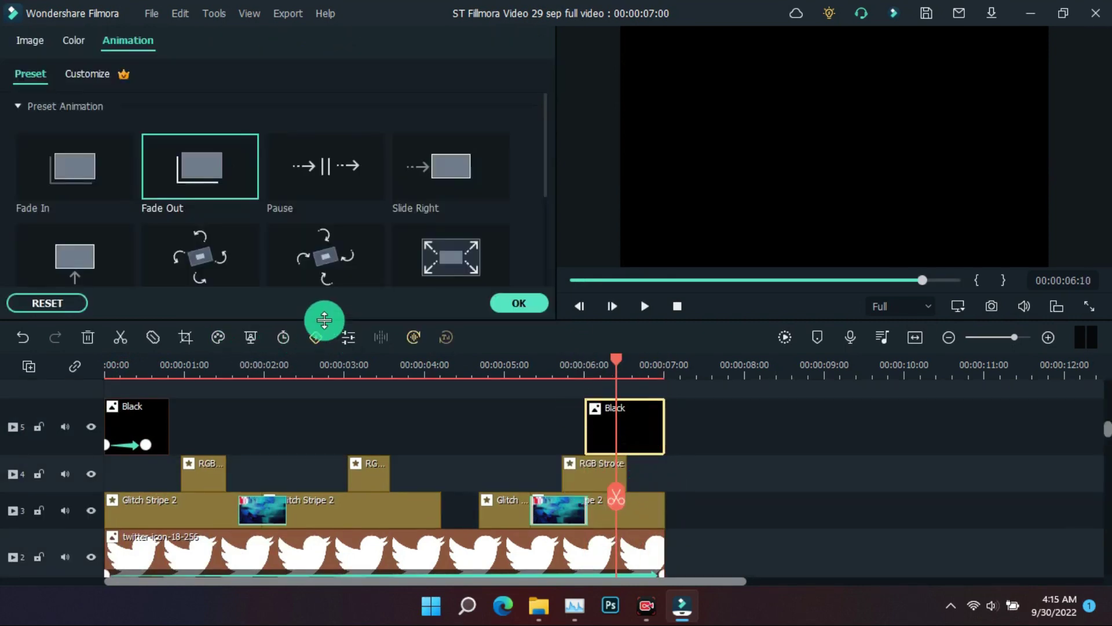
click(86, 183)
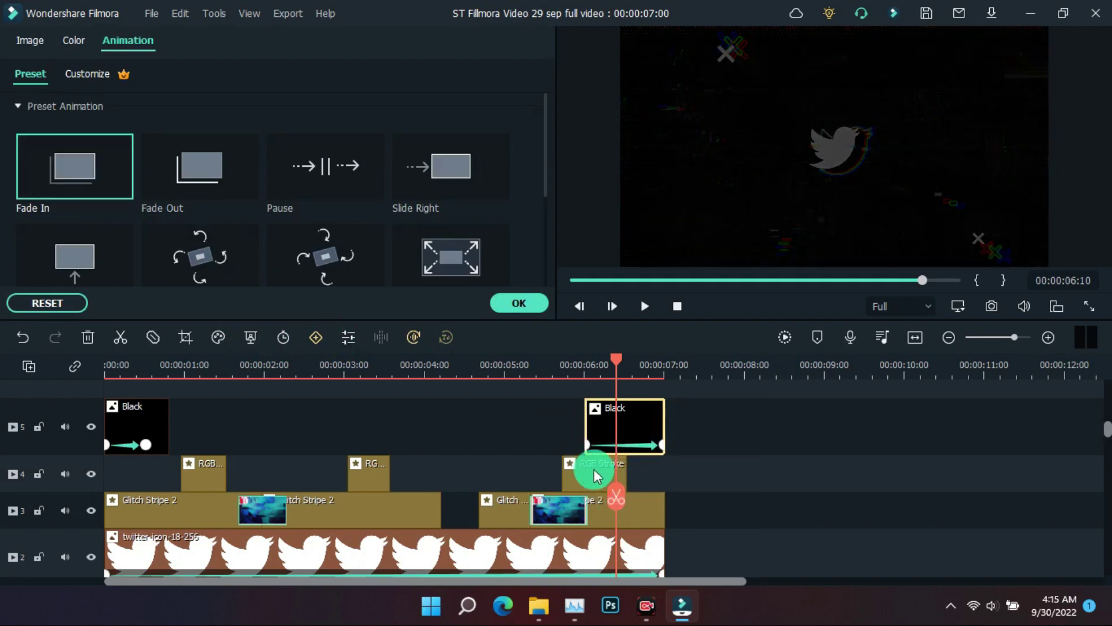
drag(587, 445, 608, 445)
click(544, 485)
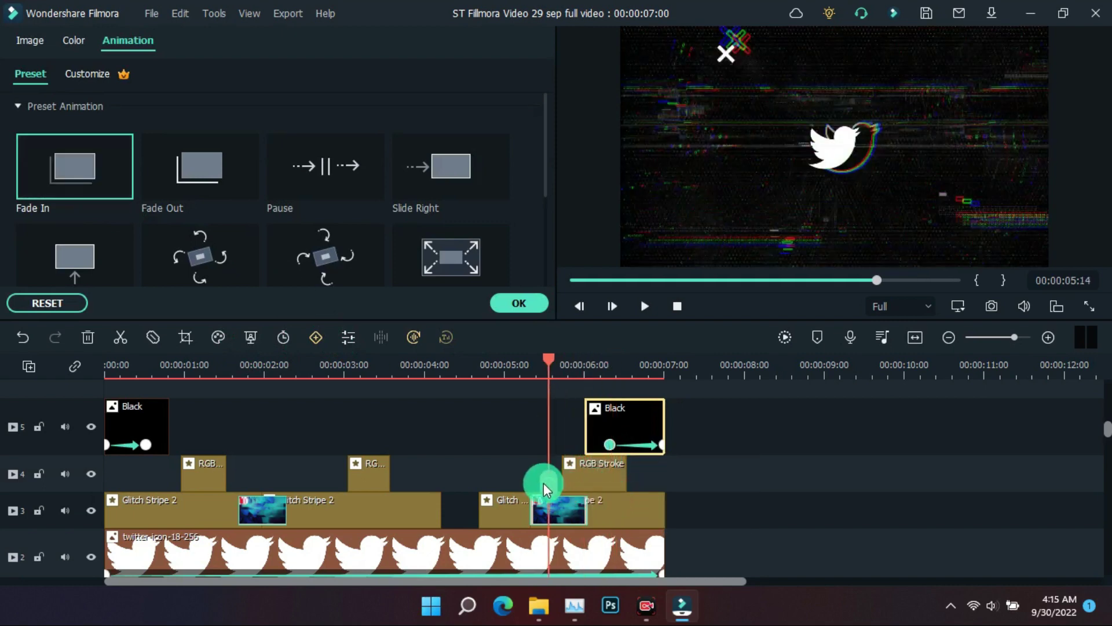
key(space)
Preview the ending with the closing black fade and confirm the Fade In animation.
key(space)
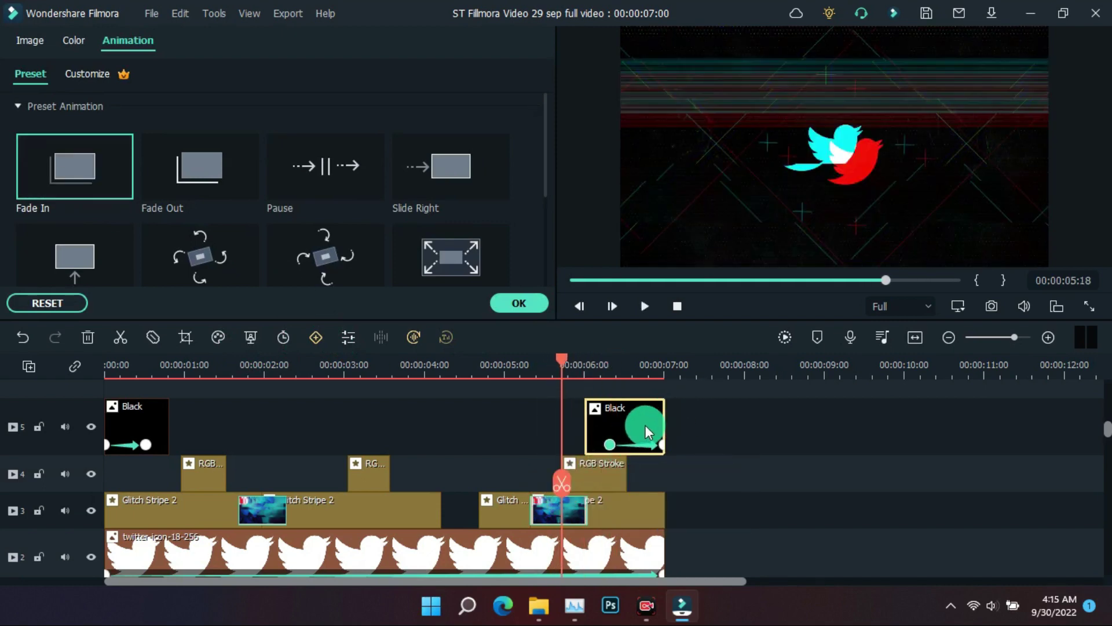
key(space)
click(535, 303)
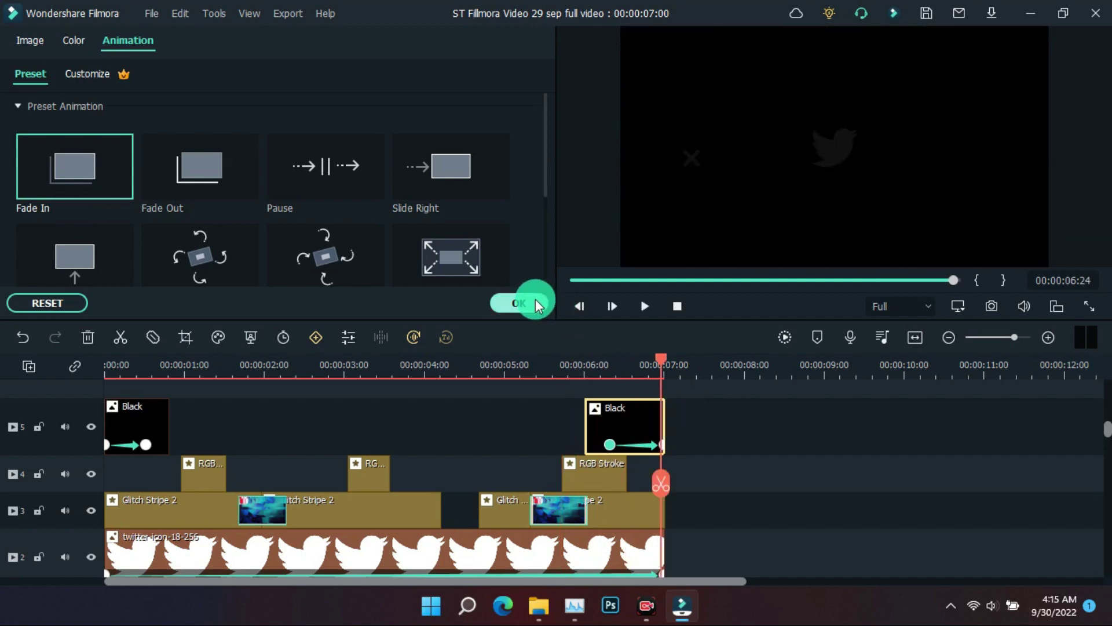
Import Glitch Sound 3 and Glitch Sound 5 from the Assets folder into the project media.
click(93, 82)
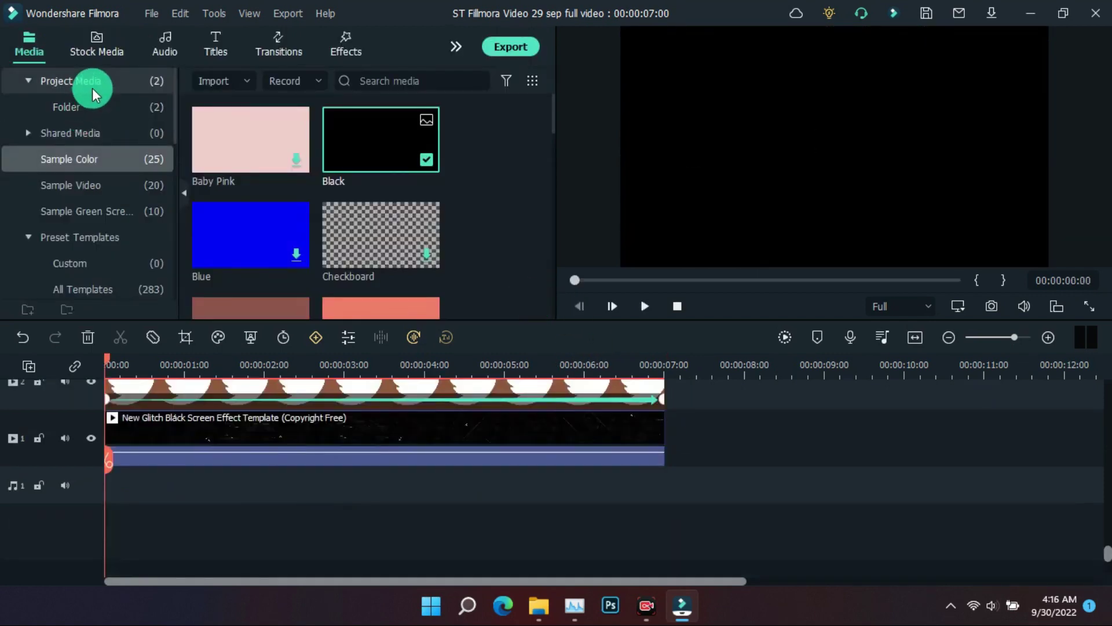
click(263, 160)
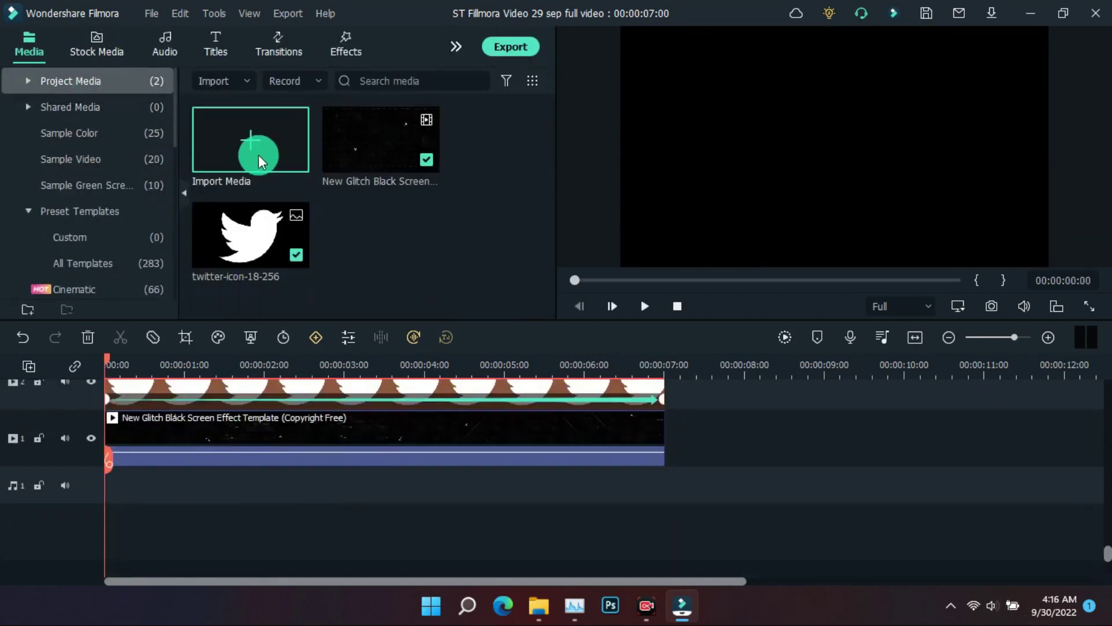
click(206, 170)
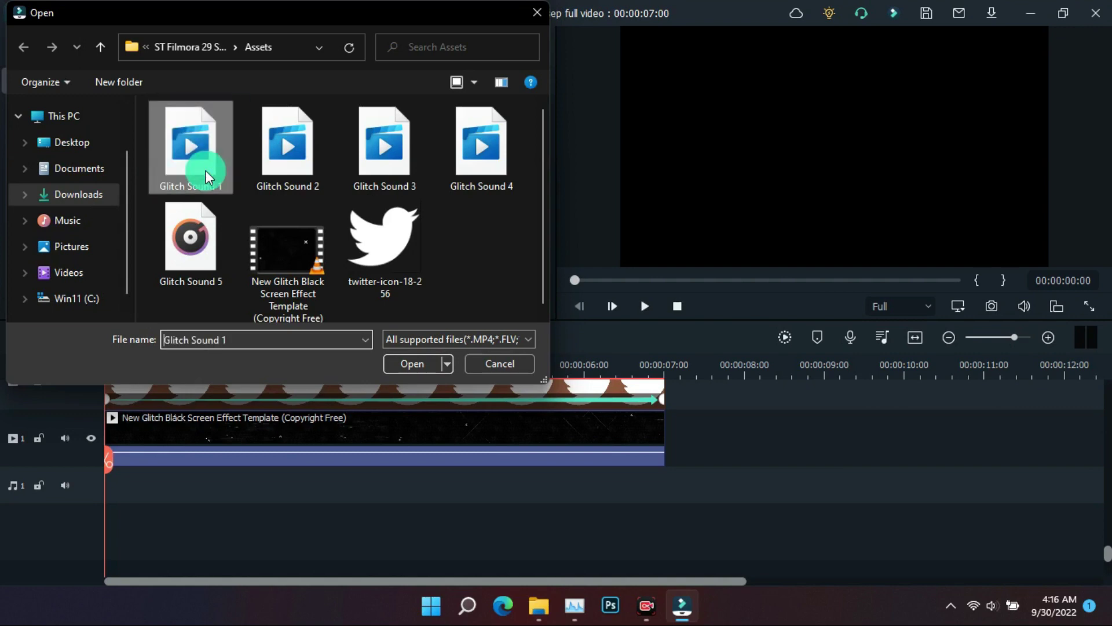
click(400, 149)
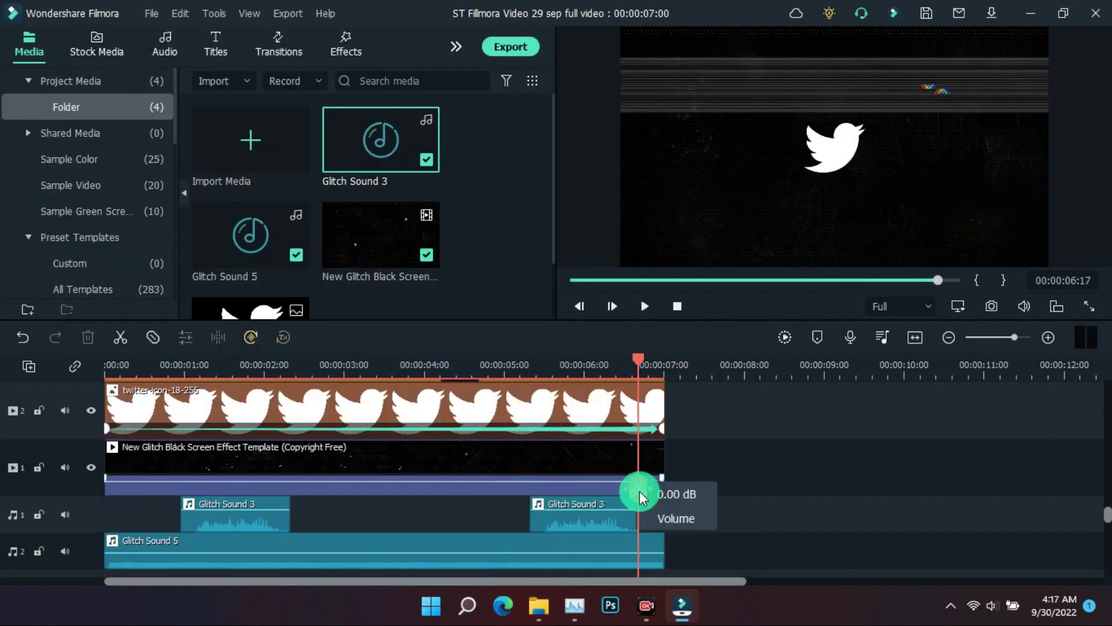
Align the second Glitch Sound 3 clip with the second glitch transition at about 5.3 seconds and check it against the effects above.
click(523, 498)
click(552, 509)
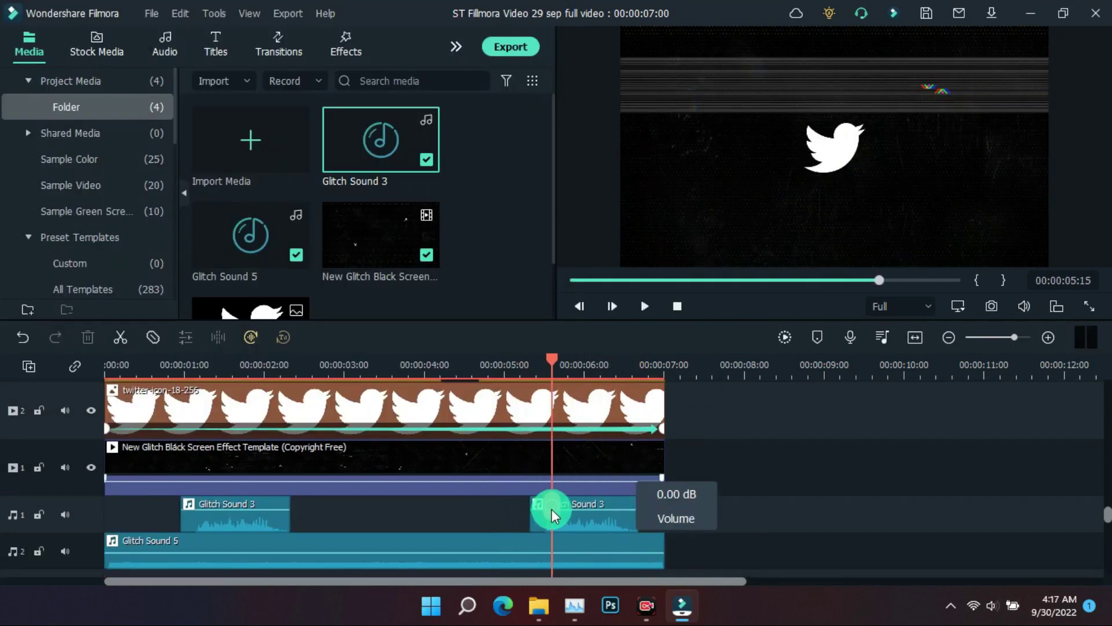
drag(551, 509, 590, 520)
scroll(608, 486, up, 5)
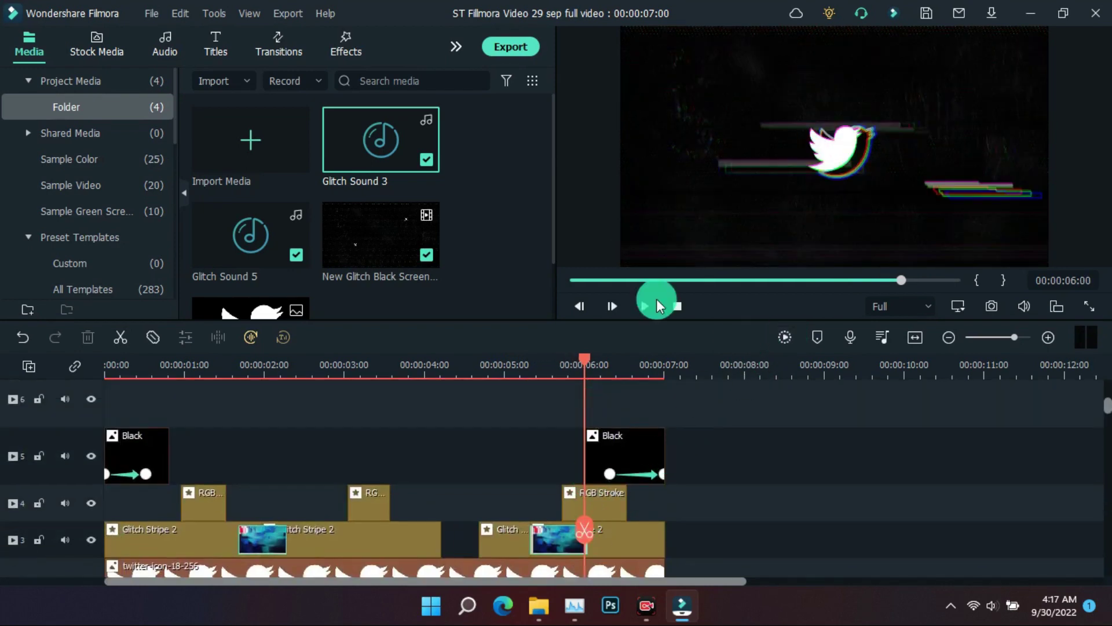